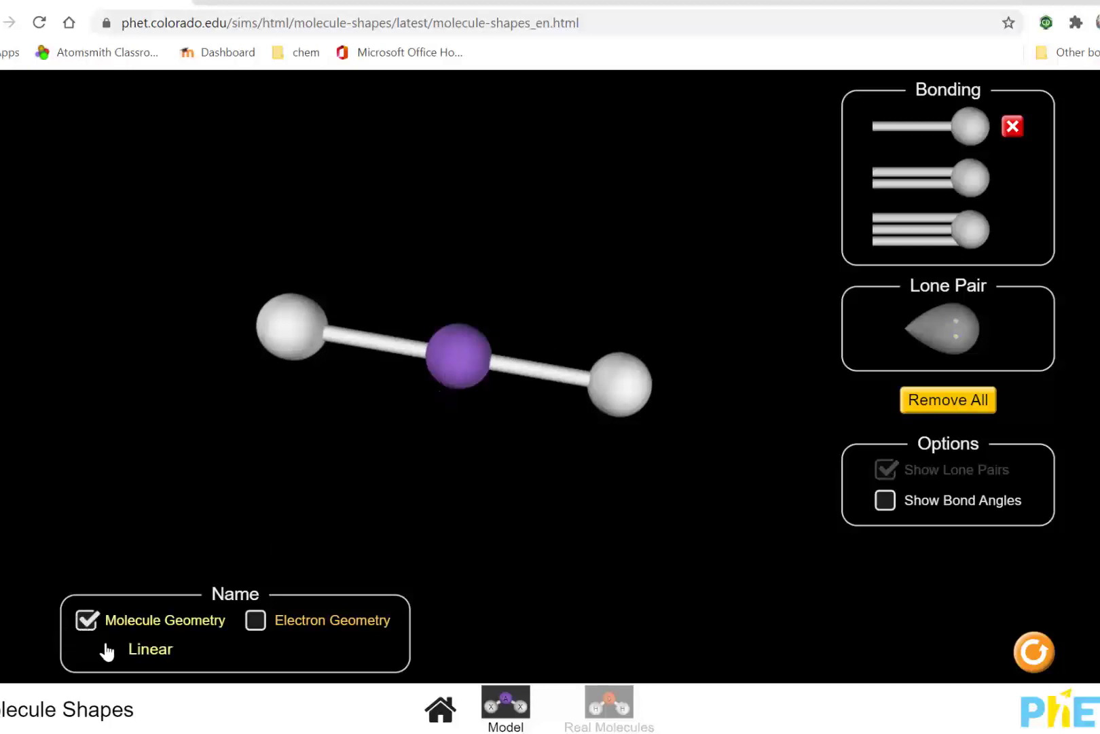
# Turn on the Electron Geometry name and Show Bond Angles, then turn the molecule face-on.
pyautogui.click(257, 621)
pyautogui.click(886, 502)
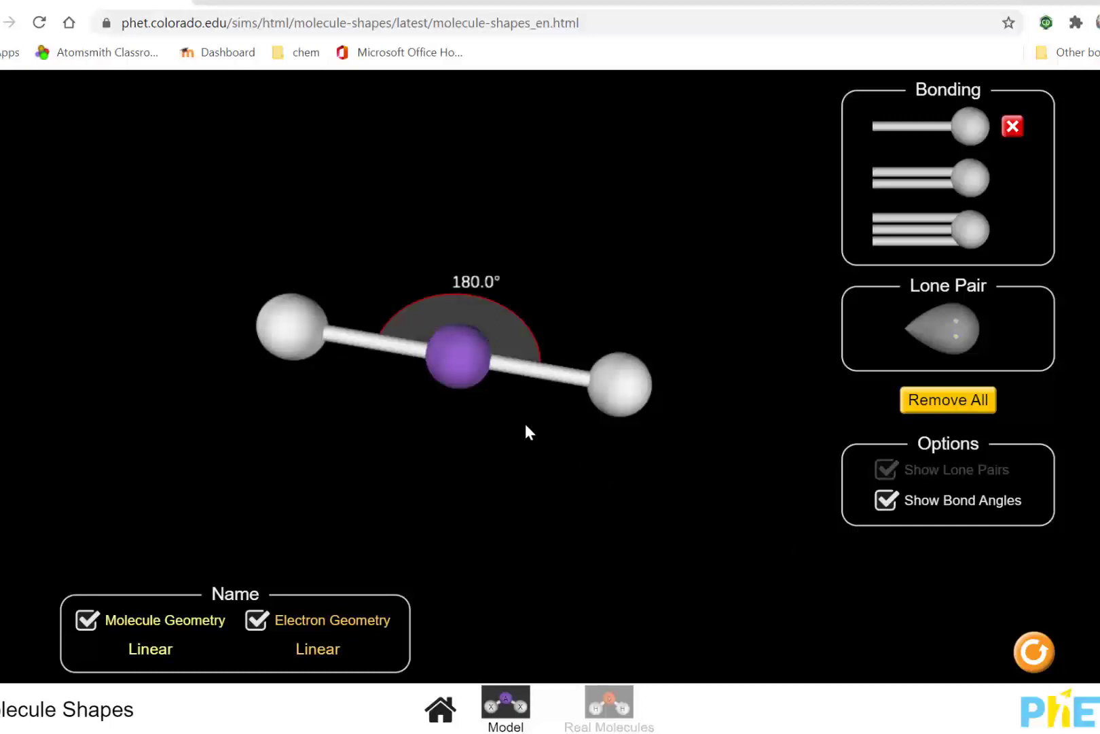
pyautogui.moveTo(393, 358); pyautogui.dragTo(395, 394)
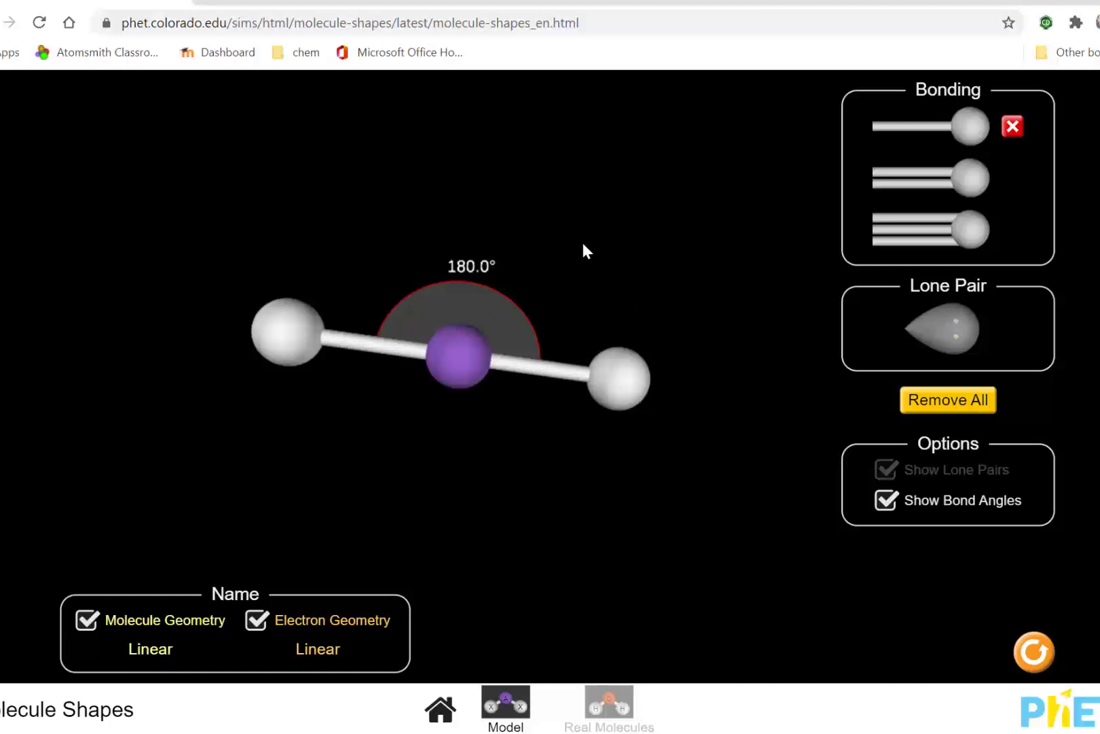
# Replace the two single-bonded atoms with two double-bonded atoms and rotate the linear molecule.
pyautogui.click(961, 186)
pyautogui.click(974, 190)
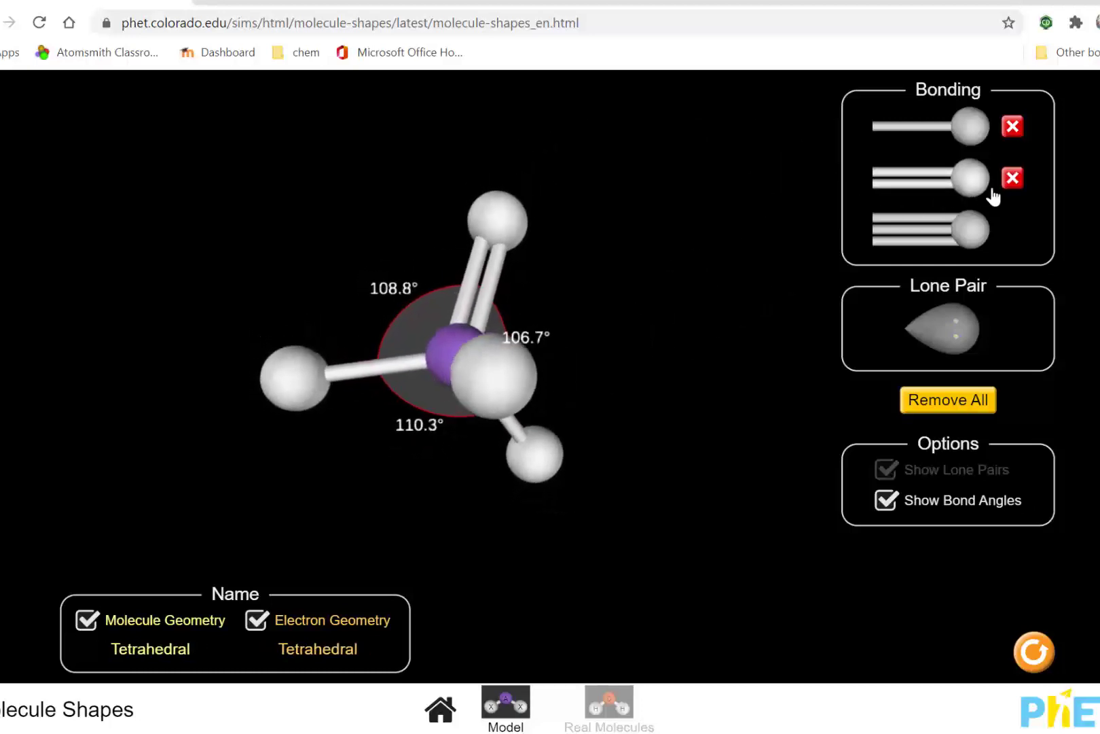
pyautogui.click(1011, 131)
pyautogui.click(1010, 129)
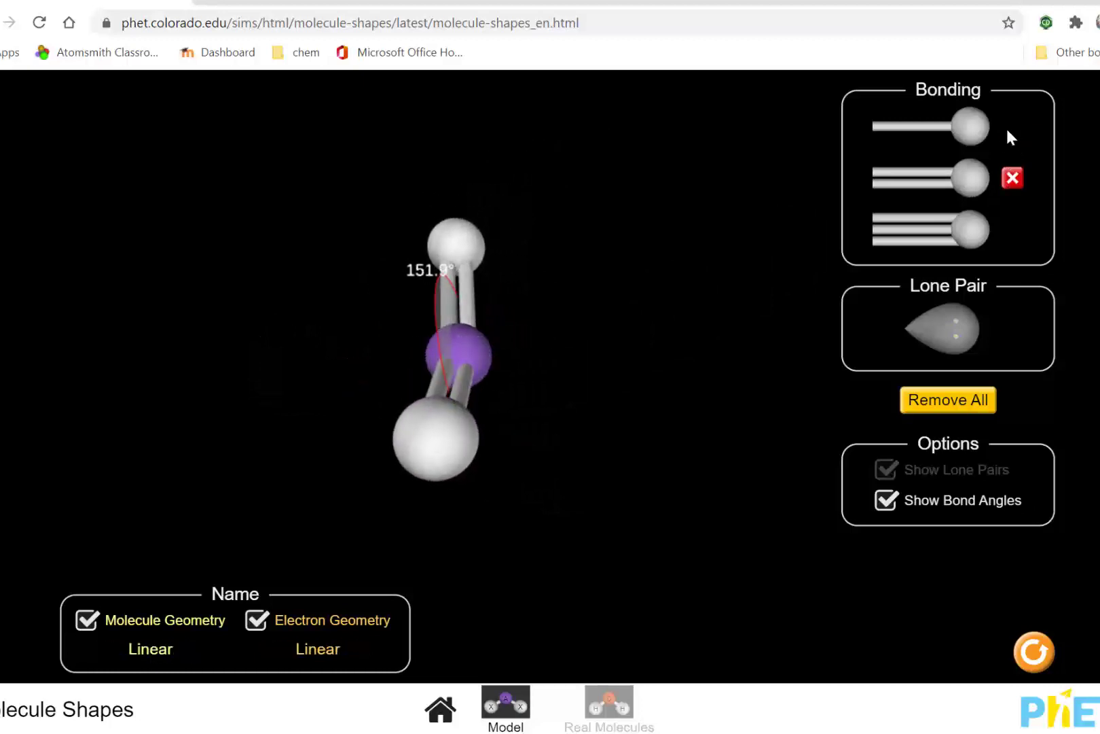
pyautogui.moveTo(425, 496); pyautogui.dragTo(590, 397)
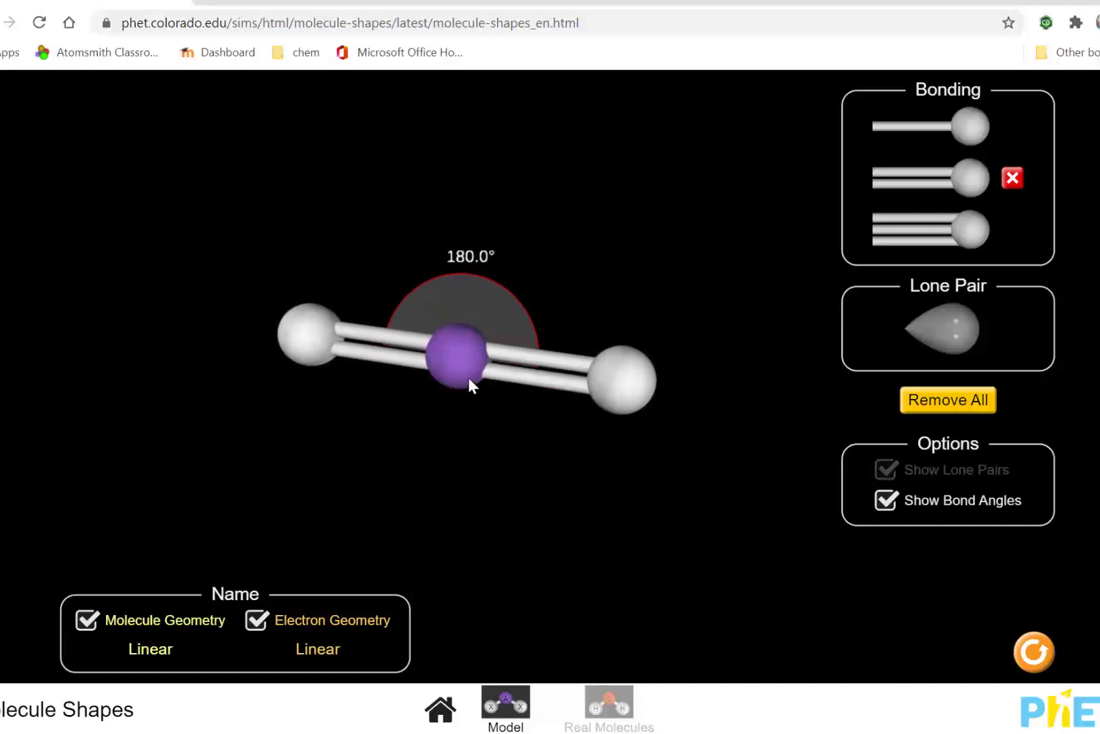
pyautogui.moveTo(470, 378); pyautogui.dragTo(539, 307)
pyautogui.moveTo(452, 356); pyautogui.dragTo(398, 381)
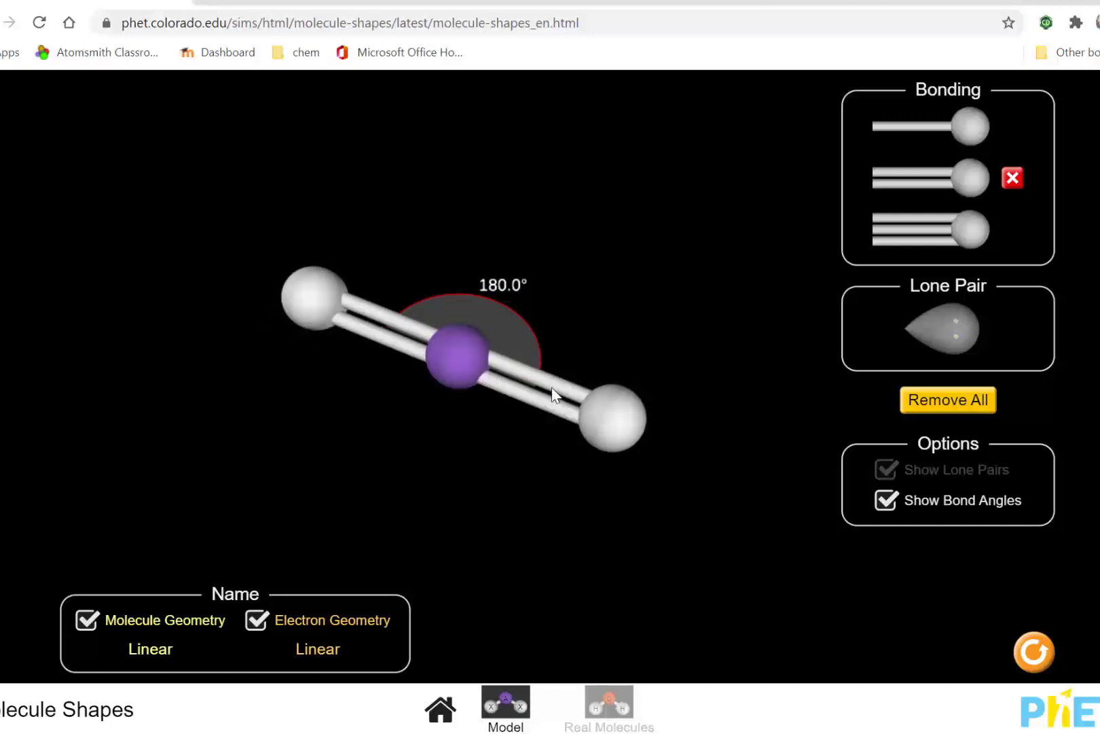
# Draw red annotation marks beside the right bond and left of the molecule.
pyautogui.moveTo(554, 372); pyautogui.dragTo(655, 233)
pyautogui.moveTo(535, 354); pyautogui.dragTo(620, 352)
pyautogui.moveTo(251, 466); pyautogui.dragTo(367, 343)
pyautogui.moveTo(295, 350)
pyautogui.mouseDown()
pyautogui.moveTo(329, 337)
pyautogui.moveTo(374, 418)
pyautogui.mouseUp()
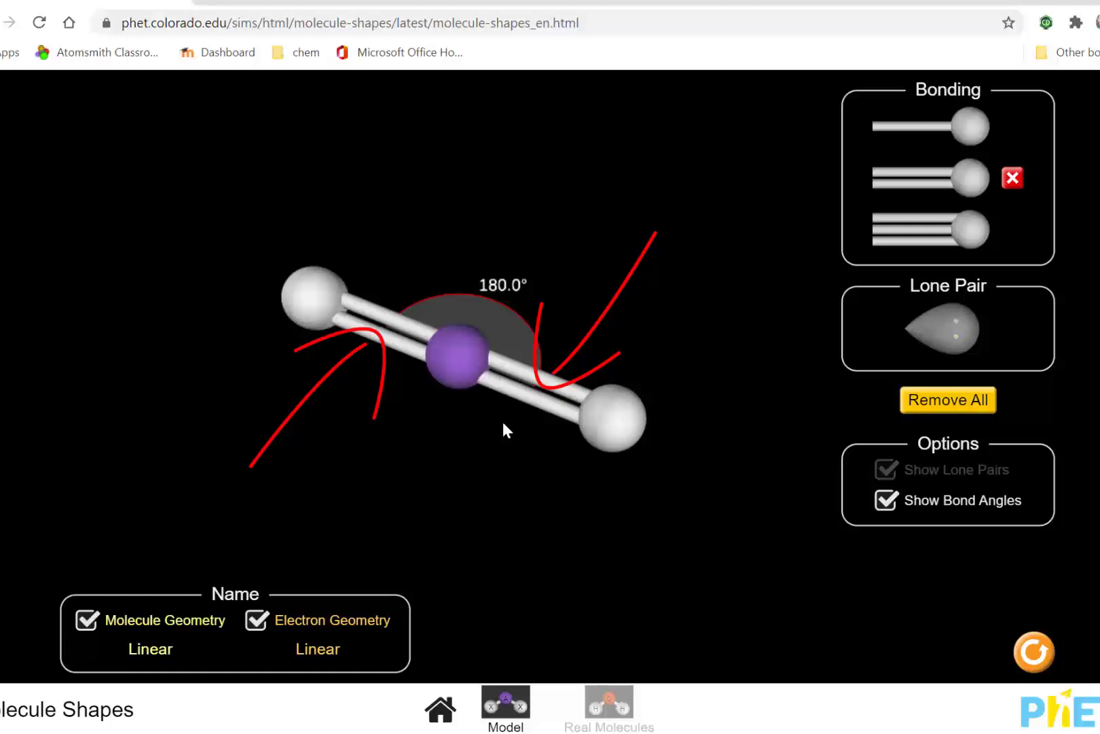
# Pull the right atom around to try bending the molecule, then tilt it diagonally.
pyautogui.moveTo(453, 360)
pyautogui.mouseDown()
pyautogui.moveTo(456, 370)
pyautogui.moveTo(453, 341)
pyautogui.moveTo(437, 378)
pyautogui.moveTo(461, 396)
pyautogui.moveTo(510, 402)
pyautogui.moveTo(472, 370)
pyautogui.moveTo(440, 368)
pyautogui.moveTo(432, 420)
pyautogui.moveTo(443, 440)
pyautogui.mouseUp()
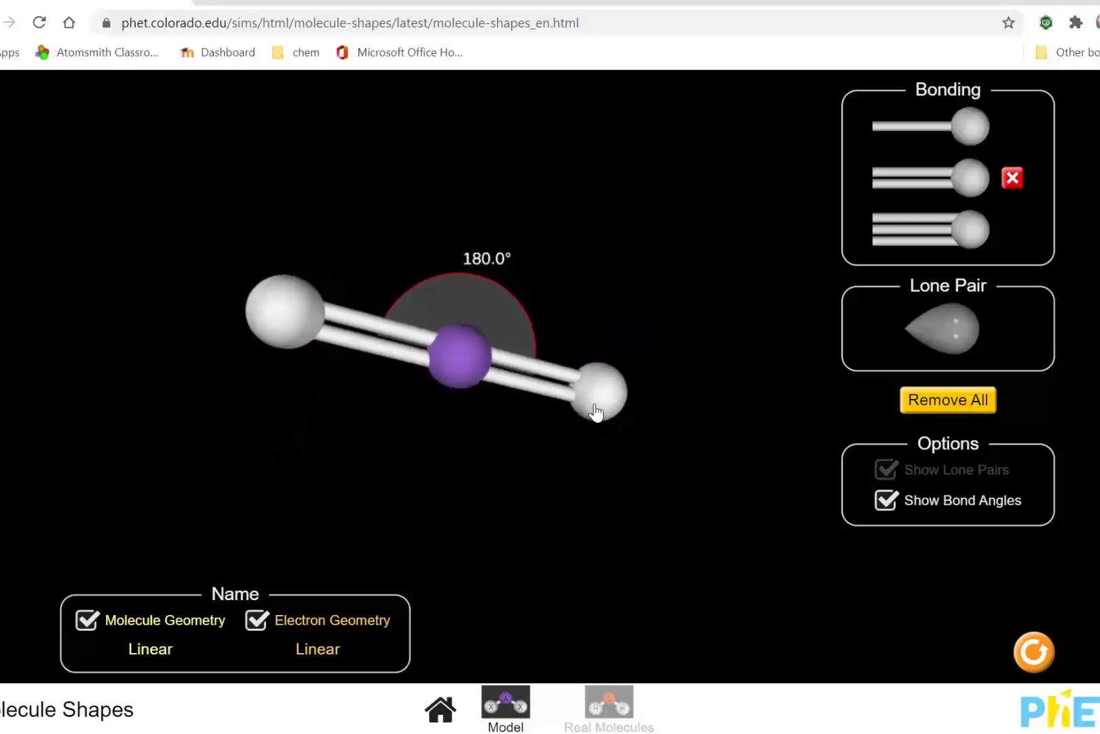
pyautogui.moveTo(595, 415); pyautogui.dragTo(192, 305)
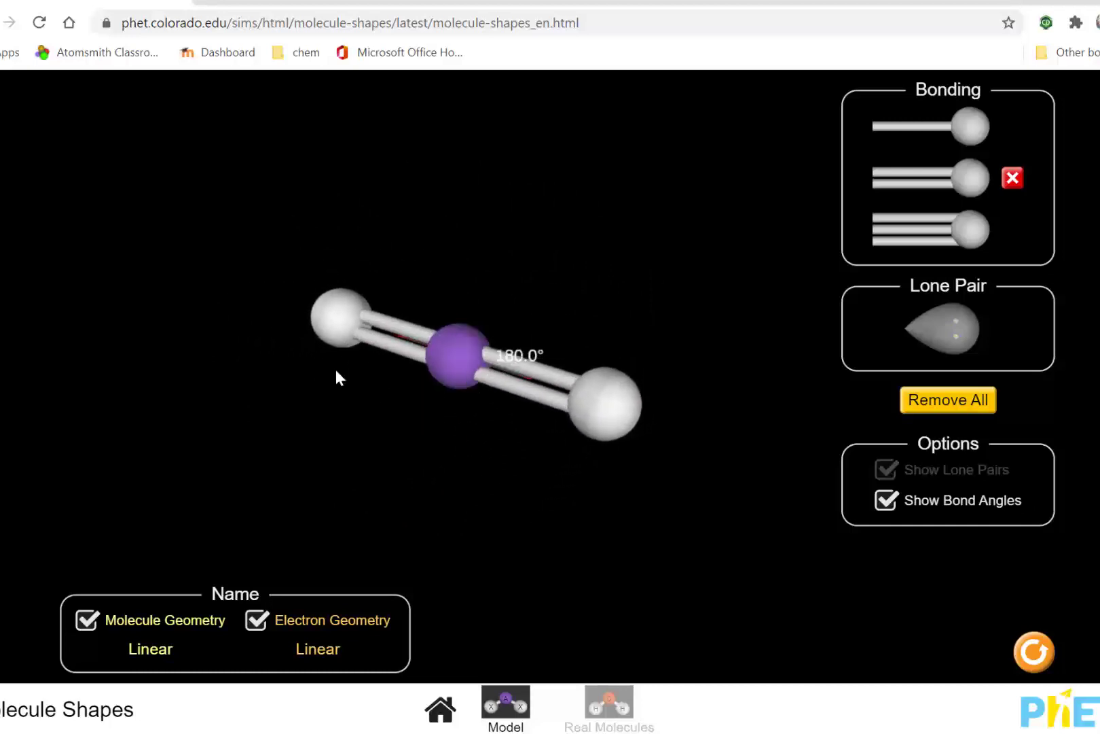
pyautogui.moveTo(608, 436); pyautogui.dragTo(658, 333)
pyautogui.moveTo(504, 401); pyautogui.dragTo(307, 494)
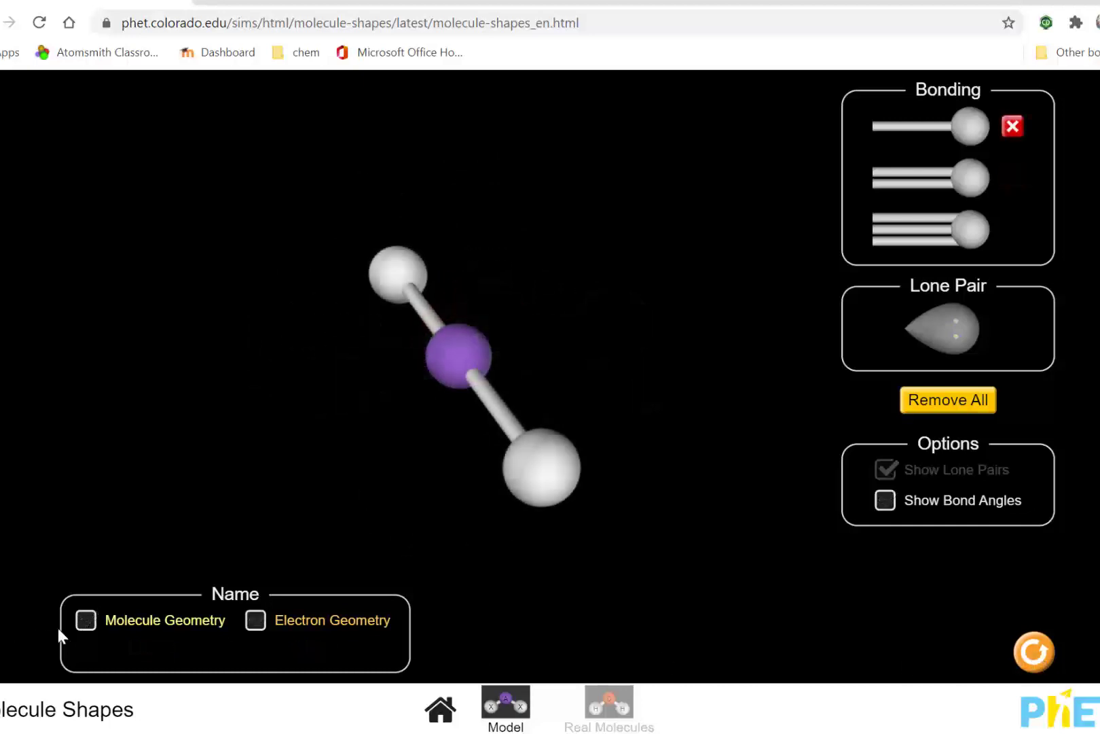
# Show Molecule Geometry, Electron Geometry and bond angles, and add a third single-bonded atom.
pyautogui.click(85, 621)
pyautogui.click(256, 620)
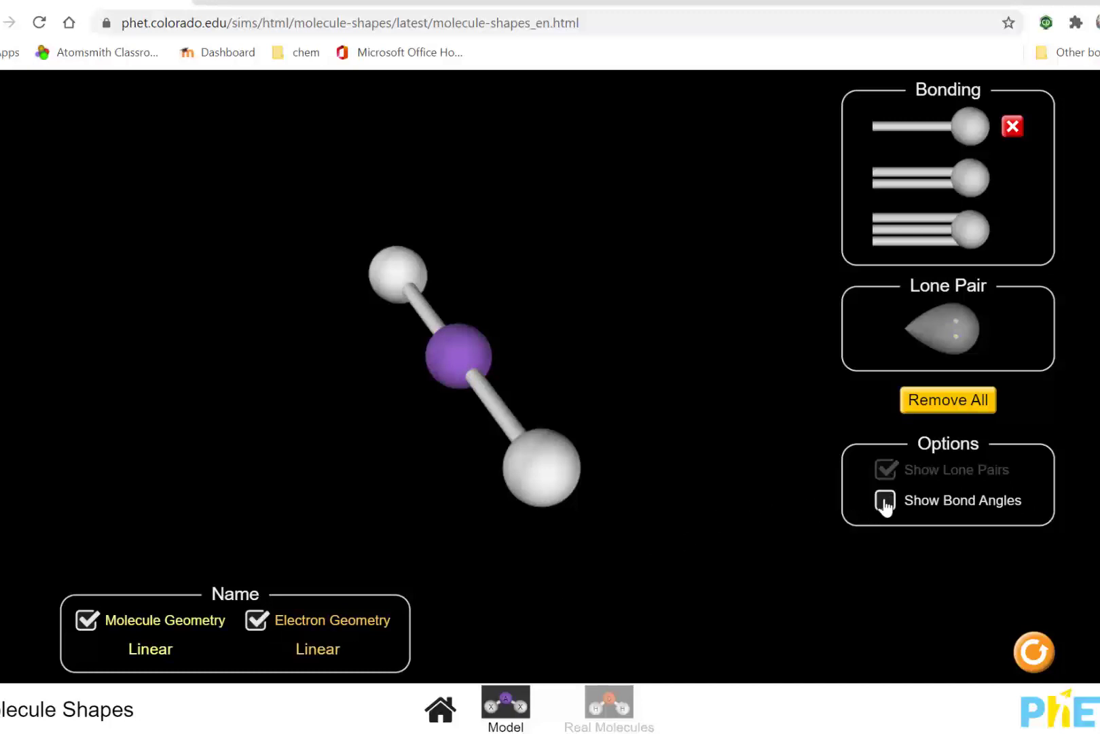
pyautogui.click(885, 504)
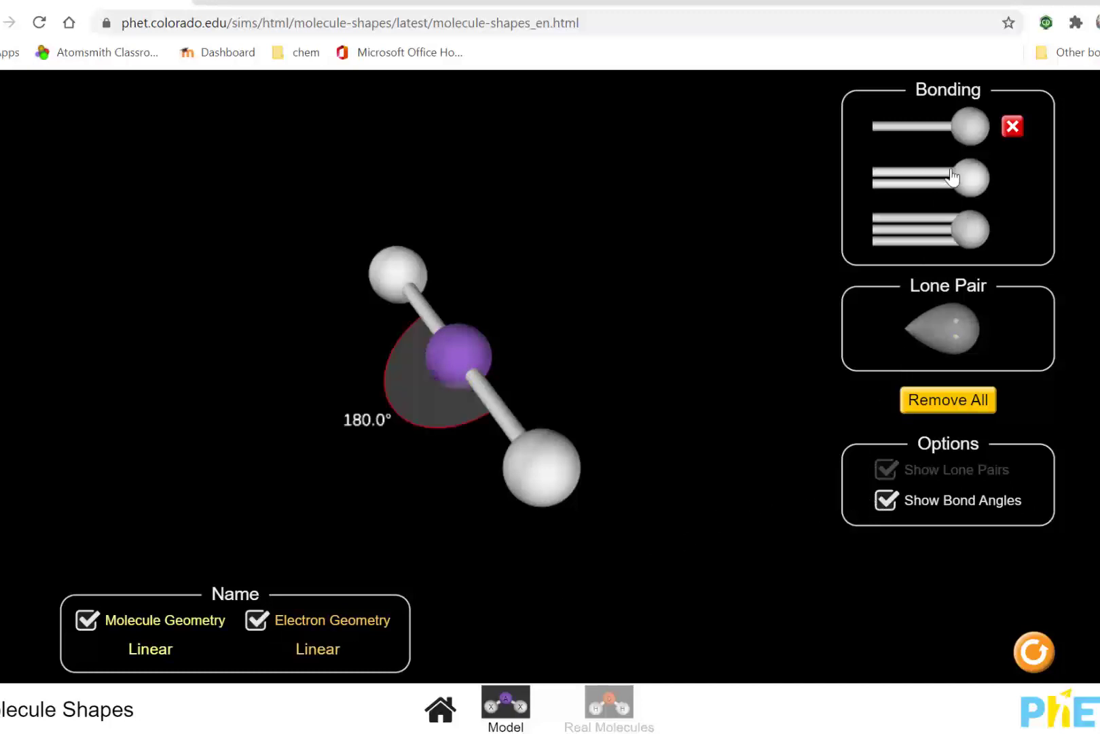
pyautogui.click(970, 130)
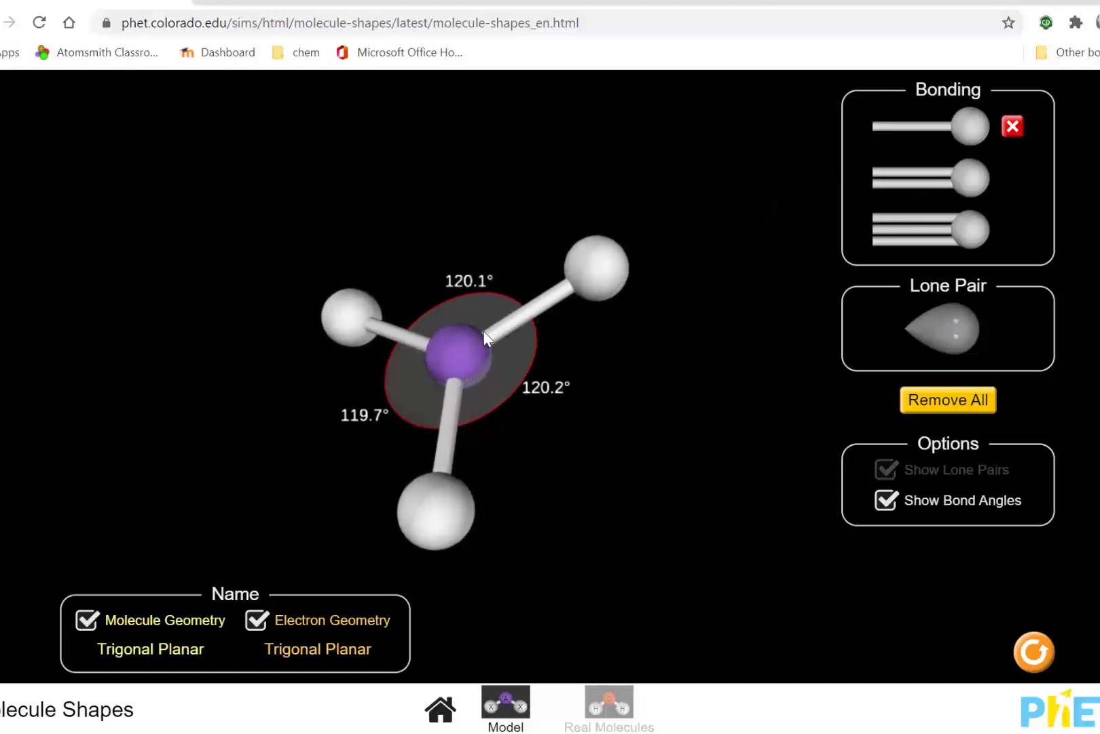
# Rotate the trigonal planar molecule, then remove one single bond to return to linear.
pyautogui.moveTo(480, 354); pyautogui.dragTo(588, 320)
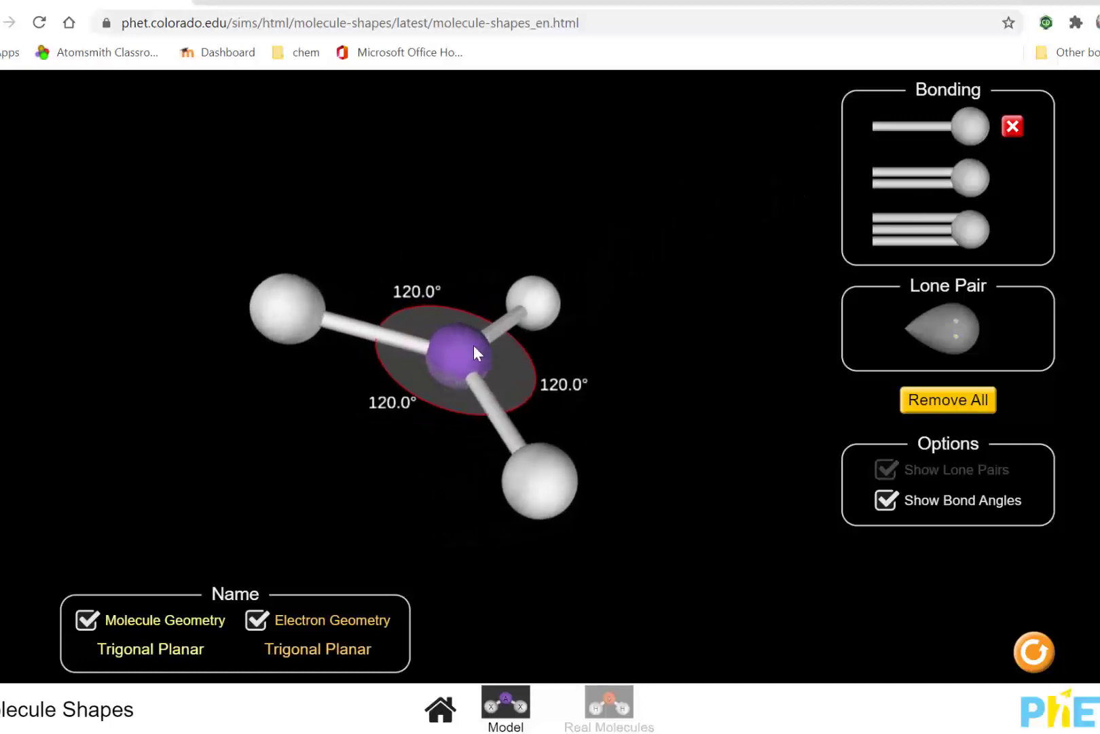
pyautogui.moveTo(474, 345); pyautogui.dragTo(428, 500)
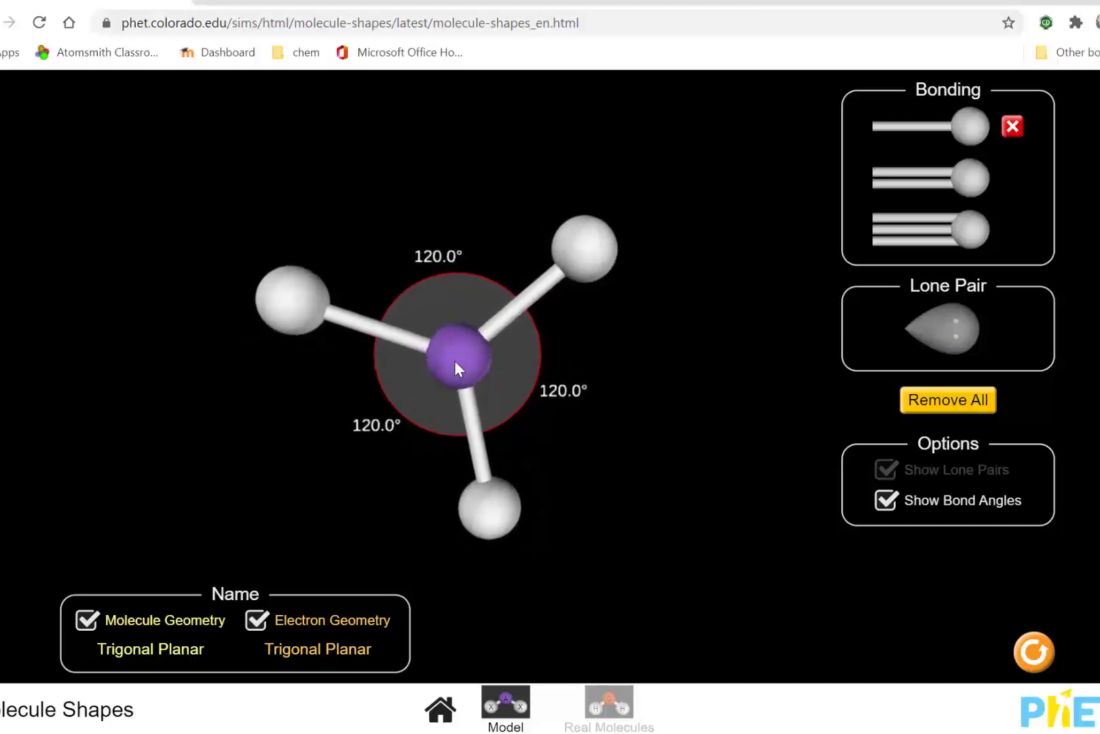
pyautogui.moveTo(455, 362); pyautogui.dragTo(443, 369)
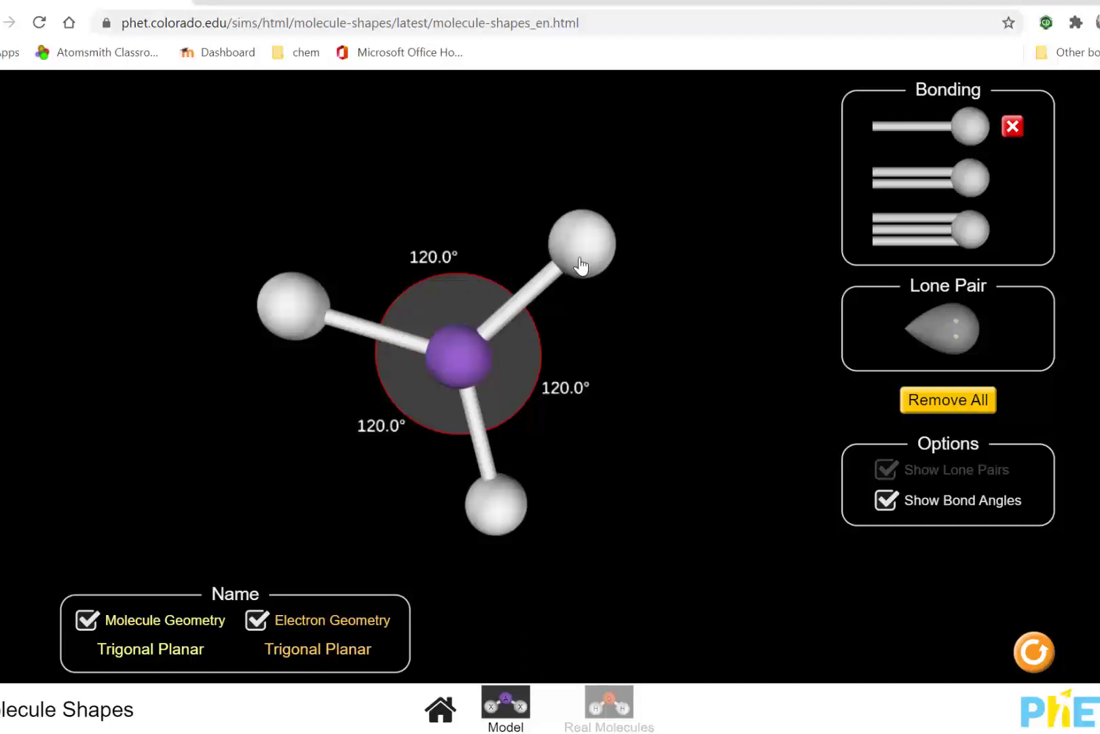
pyautogui.moveTo(581, 264); pyautogui.dragTo(238, 417)
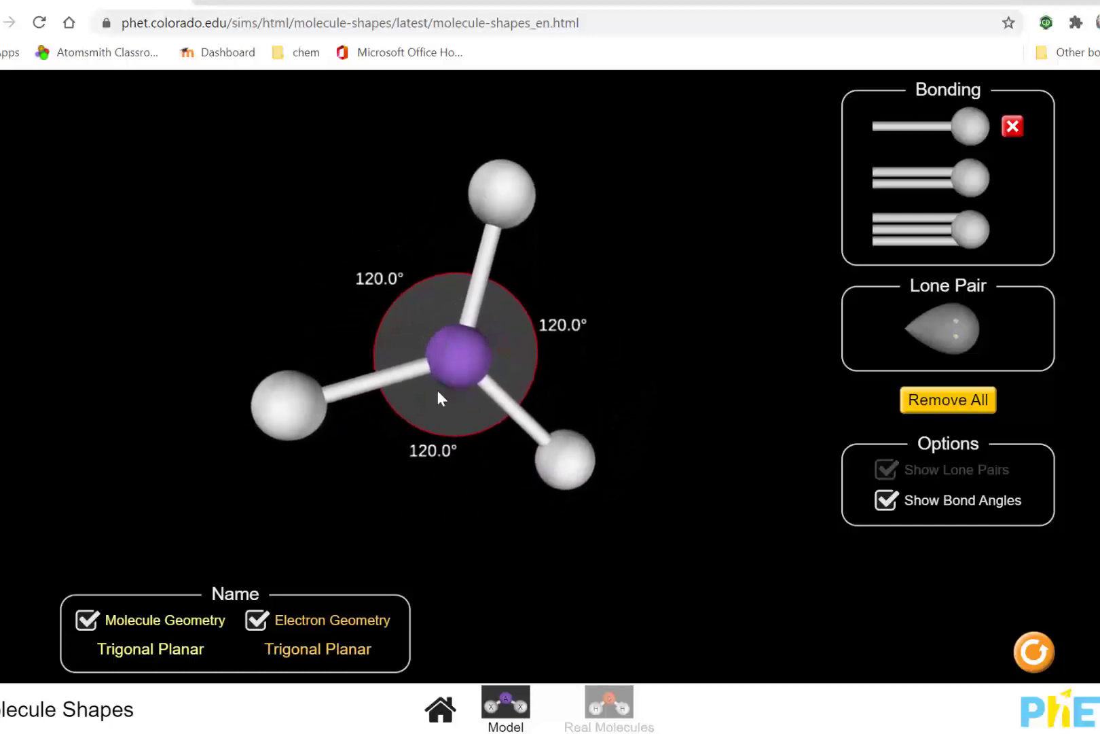
pyautogui.moveTo(470, 280); pyautogui.dragTo(455, 369)
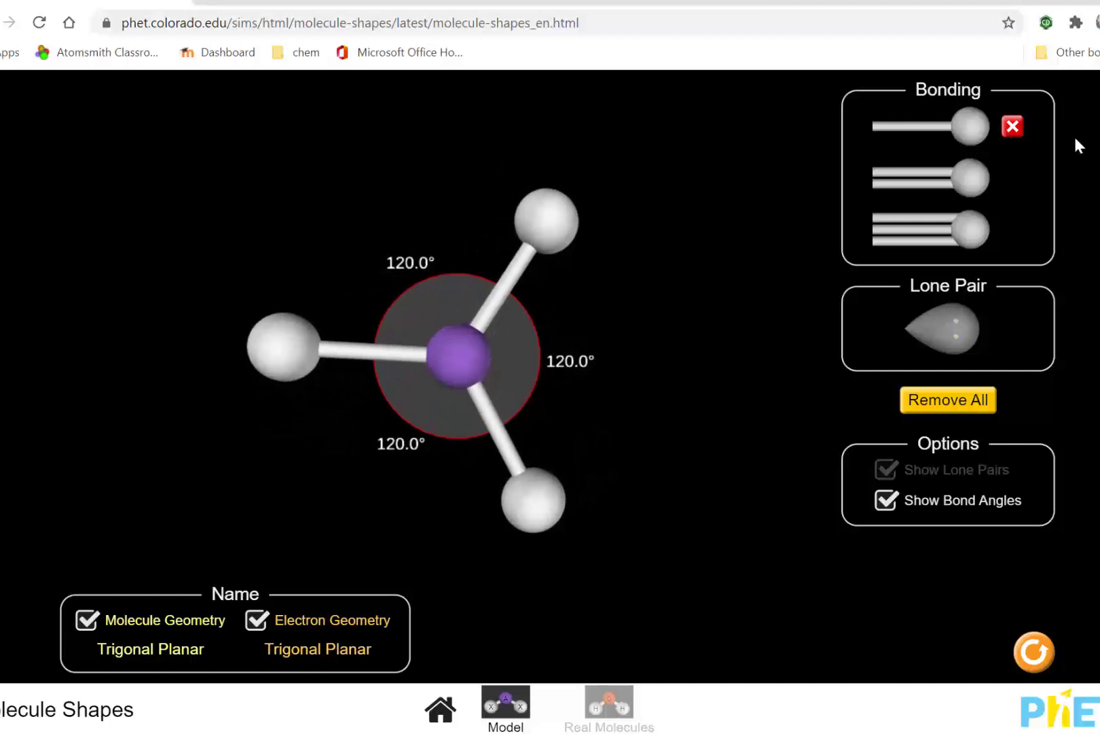
pyautogui.click(1013, 129)
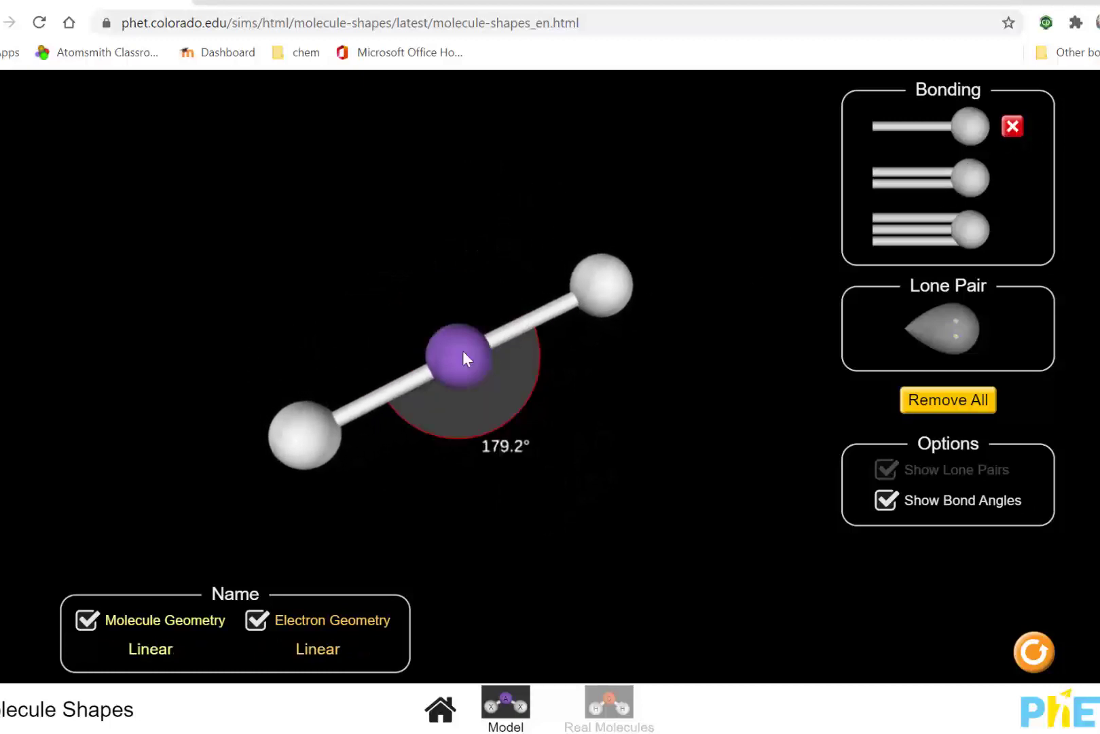
pyautogui.moveTo(462, 350); pyautogui.dragTo(458, 300)
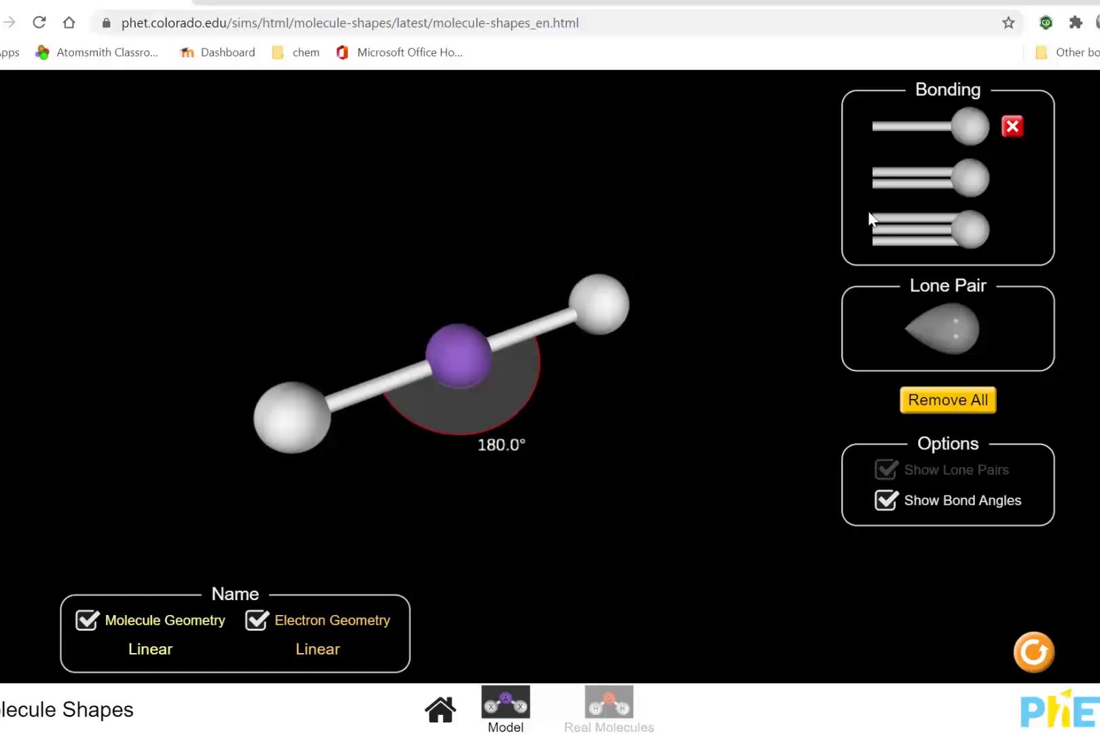
# Re-add the third single-bonded atom and rotate until all three 120.0° angles face you.
pyautogui.click(961, 126)
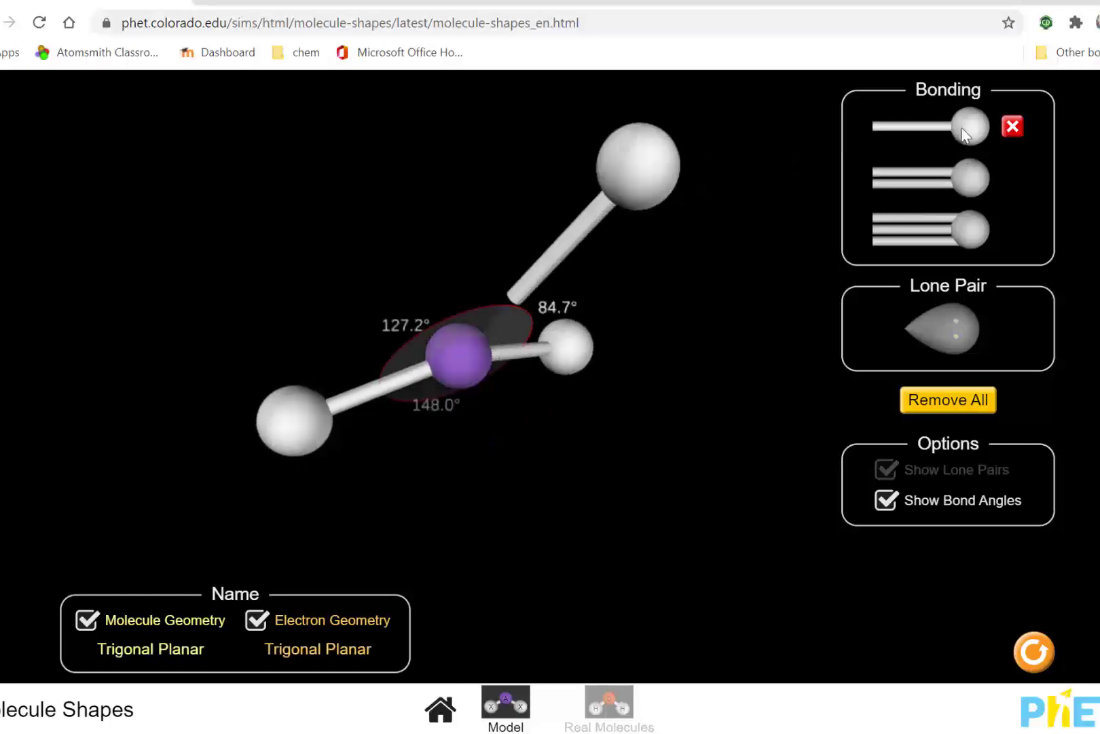
pyautogui.moveTo(454, 346); pyautogui.dragTo(401, 227)
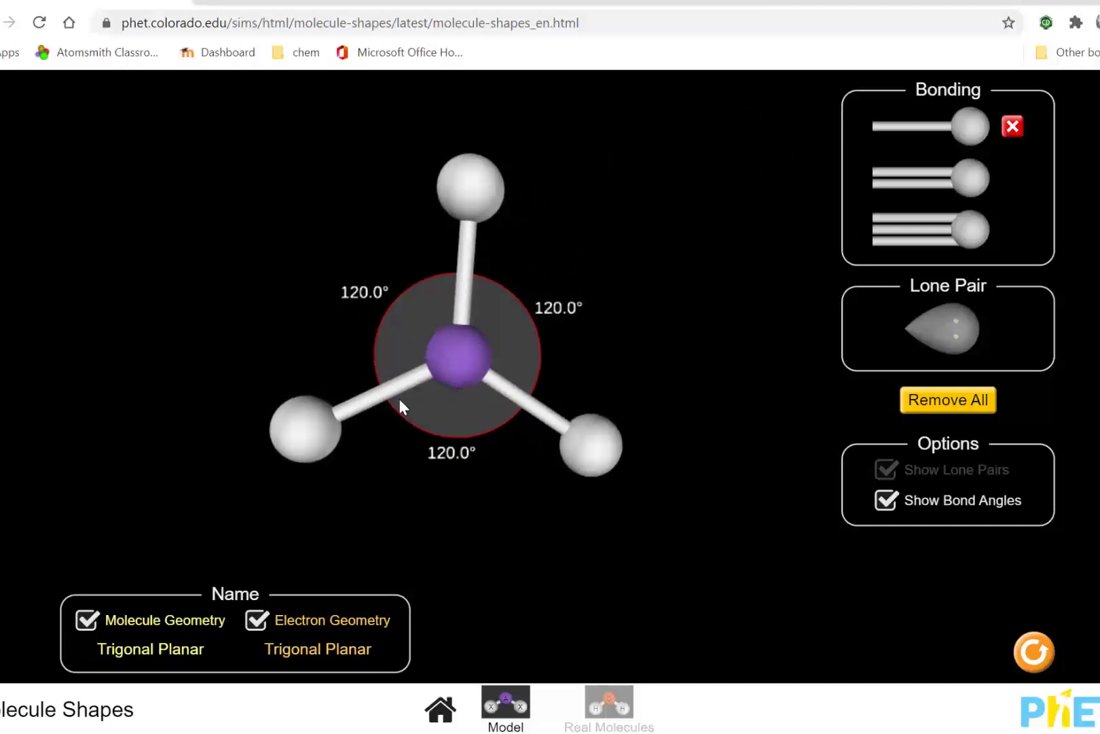
pyautogui.moveTo(458, 354); pyautogui.dragTo(446, 335)
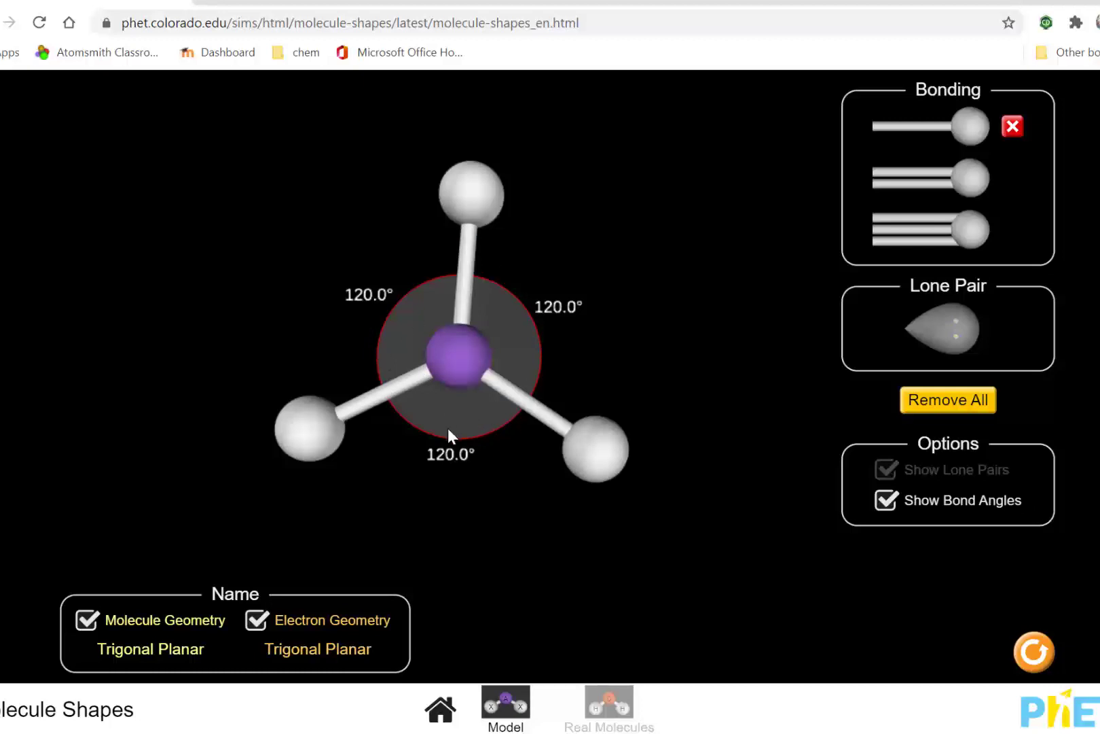
pyautogui.moveTo(455, 380); pyautogui.dragTo(314, 165)
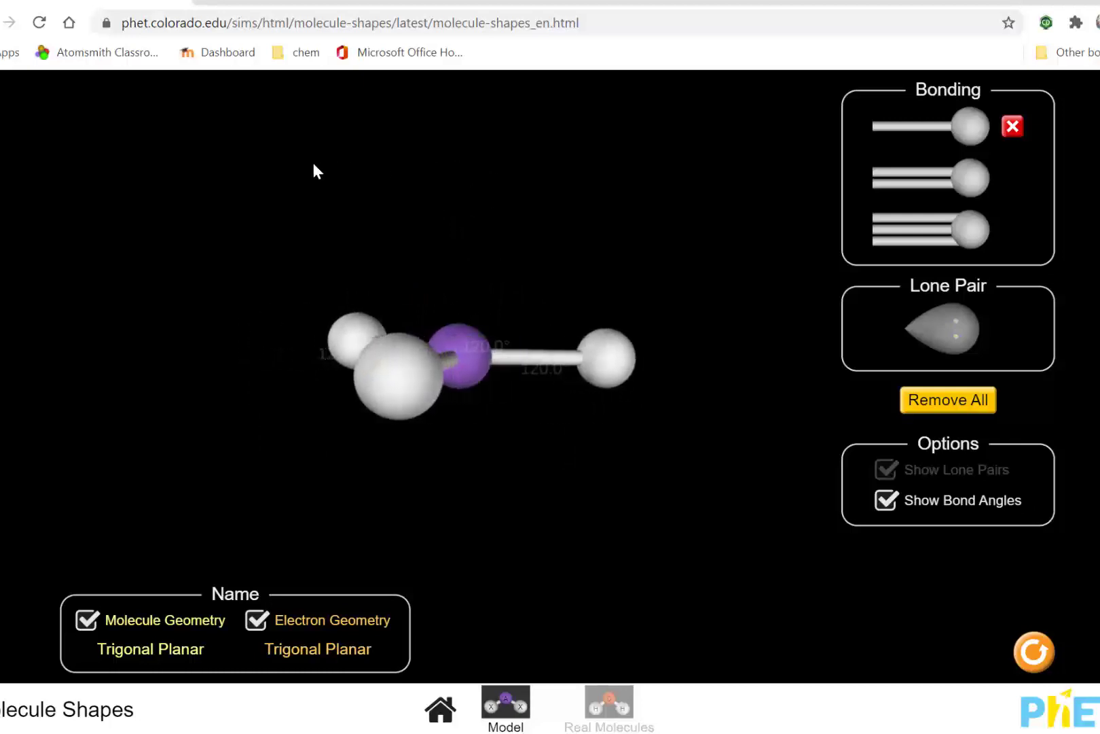
pyautogui.moveTo(455, 375); pyautogui.dragTo(446, 465)
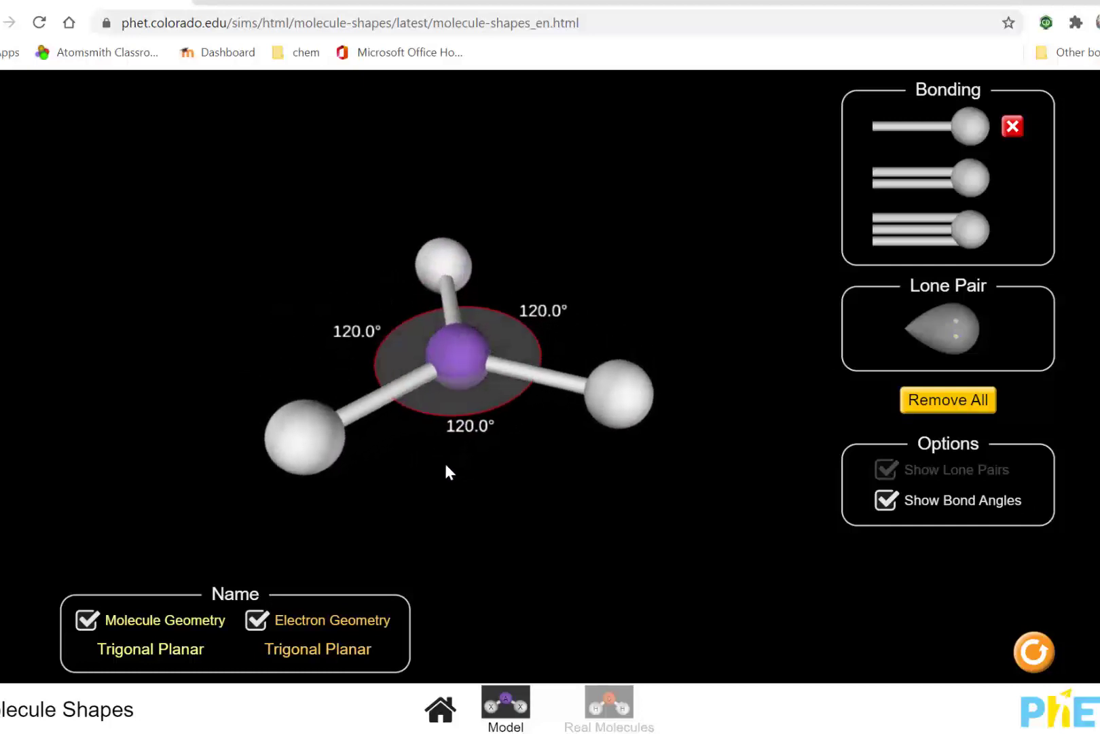
pyautogui.moveTo(463, 370); pyautogui.dragTo(474, 448)
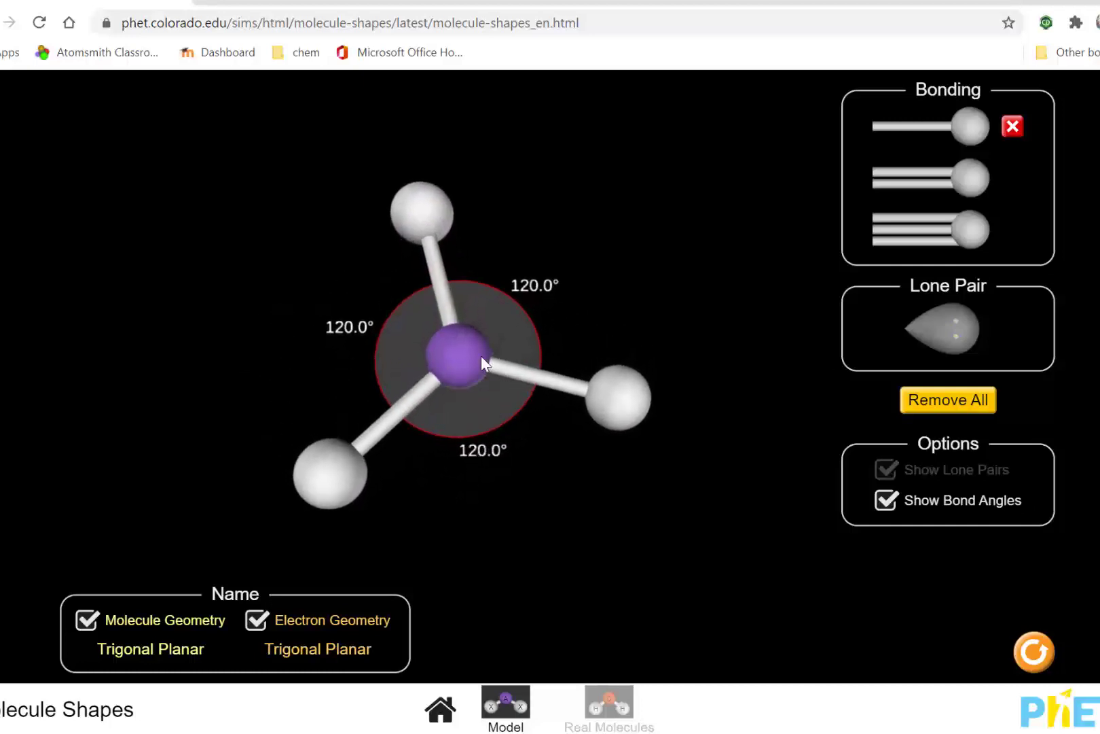
pyautogui.moveTo(481, 355); pyautogui.dragTo(486, 400)
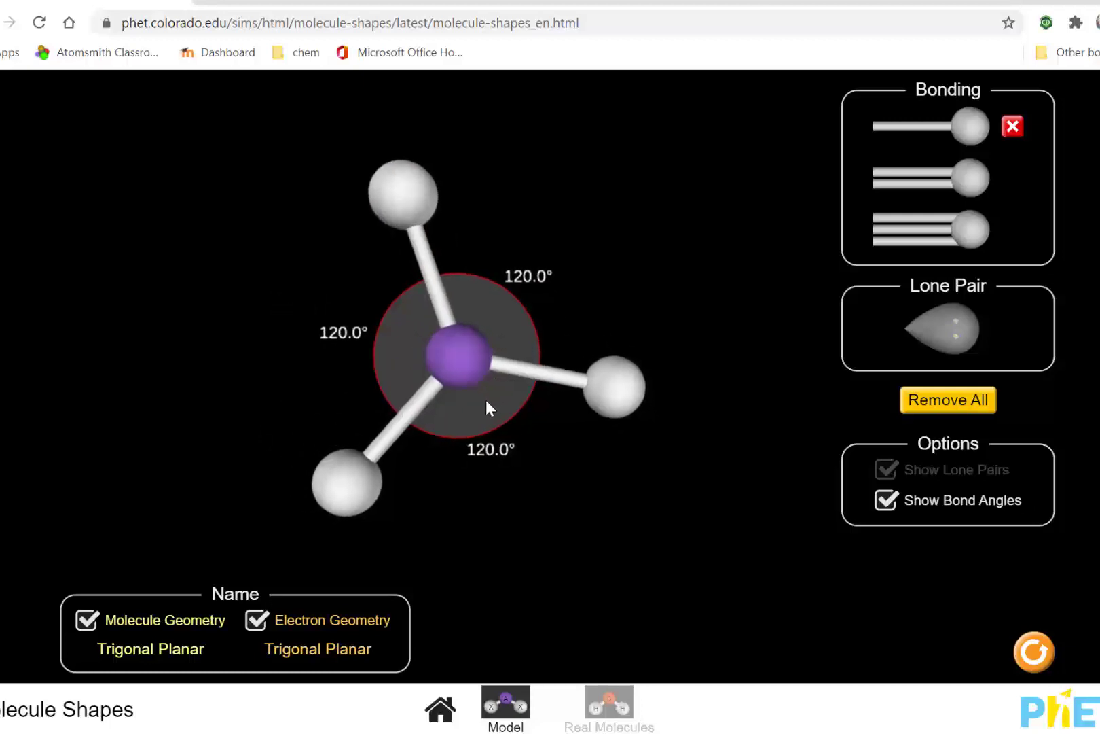
# Replace the single bonds with one lone pair and two double-bonded atoms.
pyautogui.click(1012, 127)
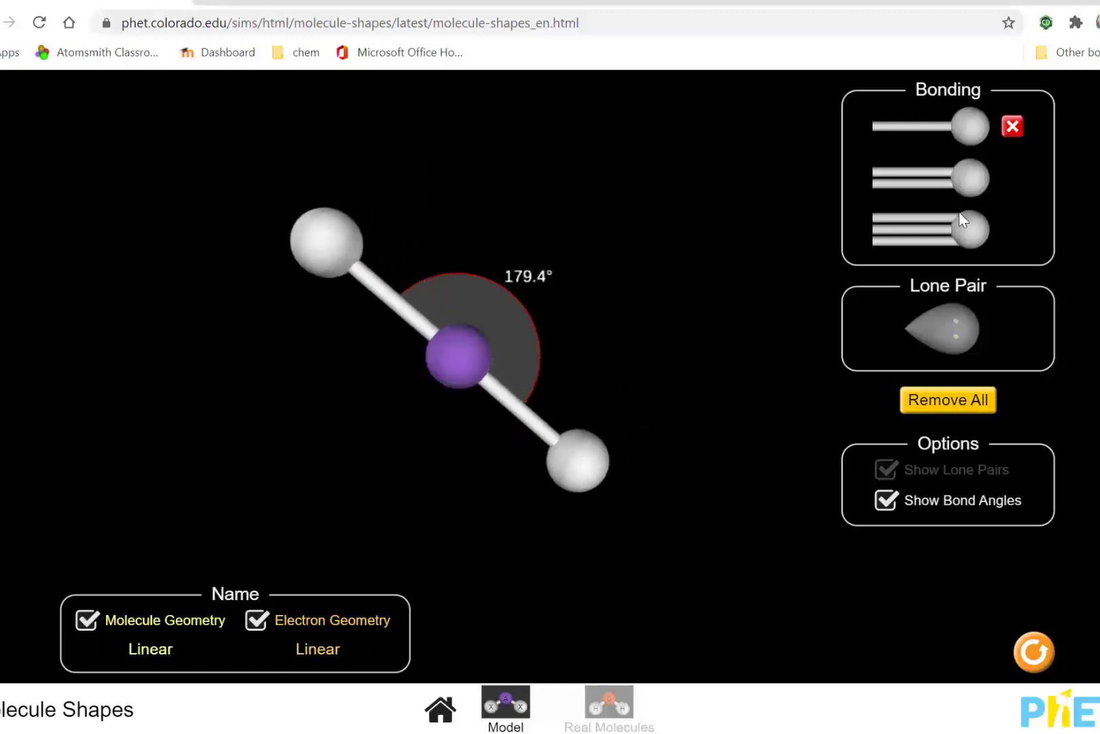
pyautogui.click(953, 328)
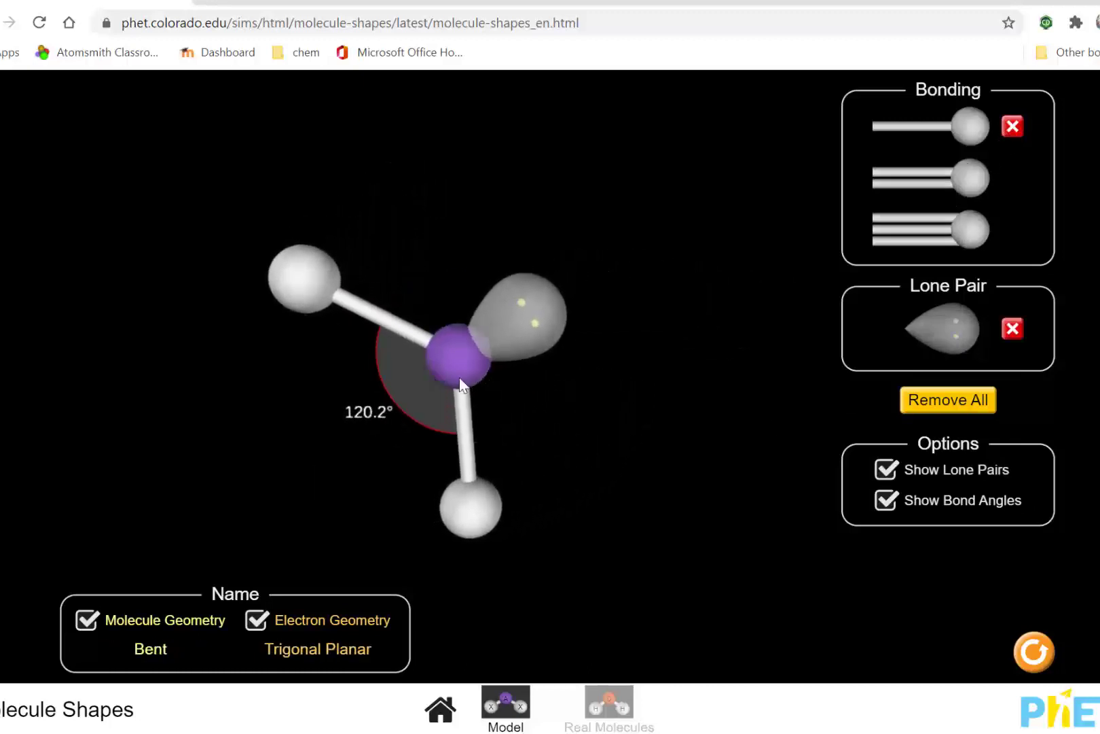
pyautogui.moveTo(389, 299); pyautogui.dragTo(412, 313)
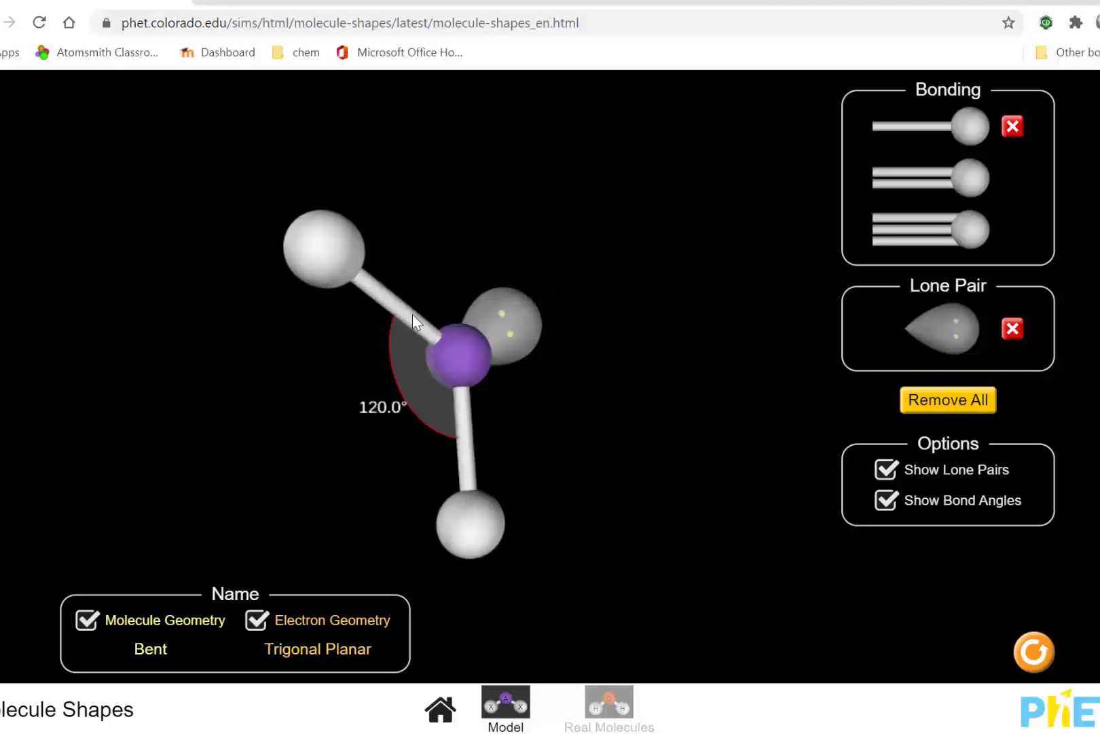
pyautogui.click(972, 178)
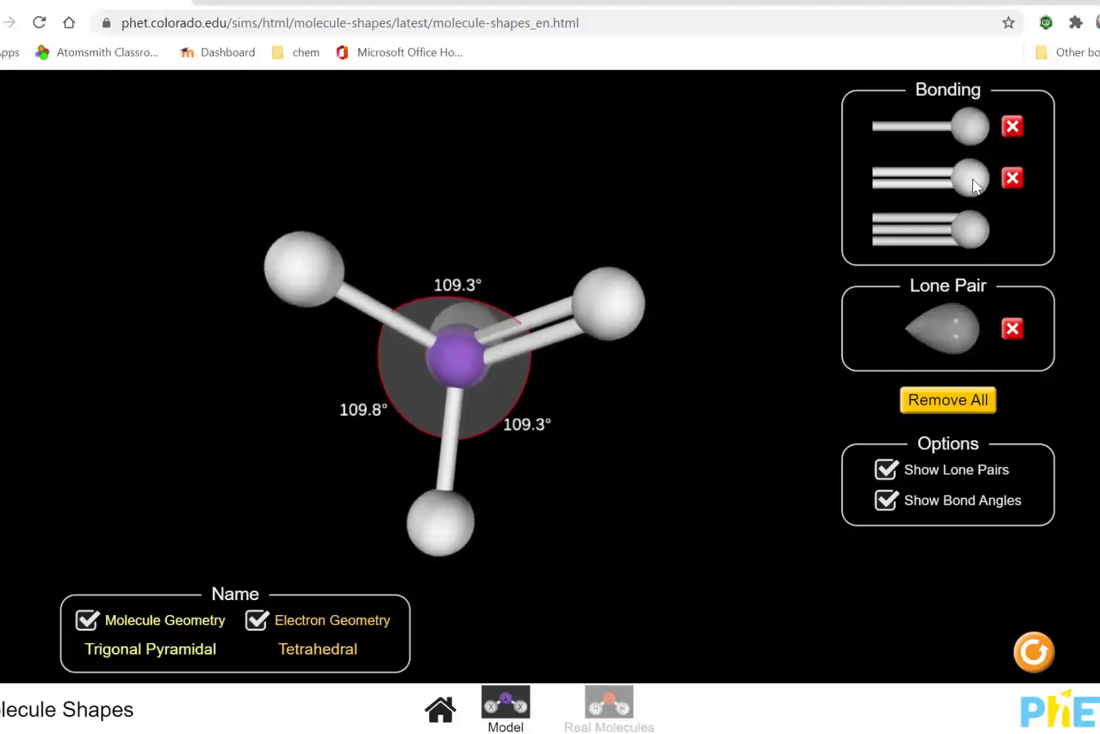
pyautogui.moveTo(975, 185); pyautogui.dragTo(638, 356)
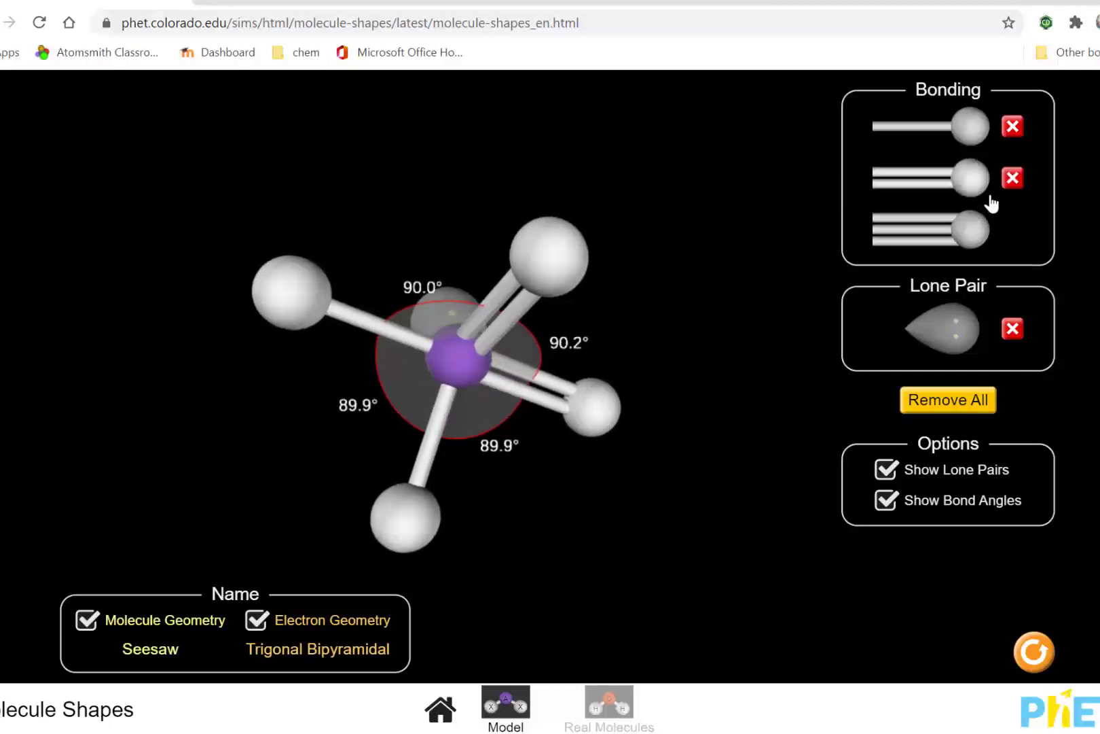
pyautogui.click(1013, 127)
pyautogui.click(1012, 128)
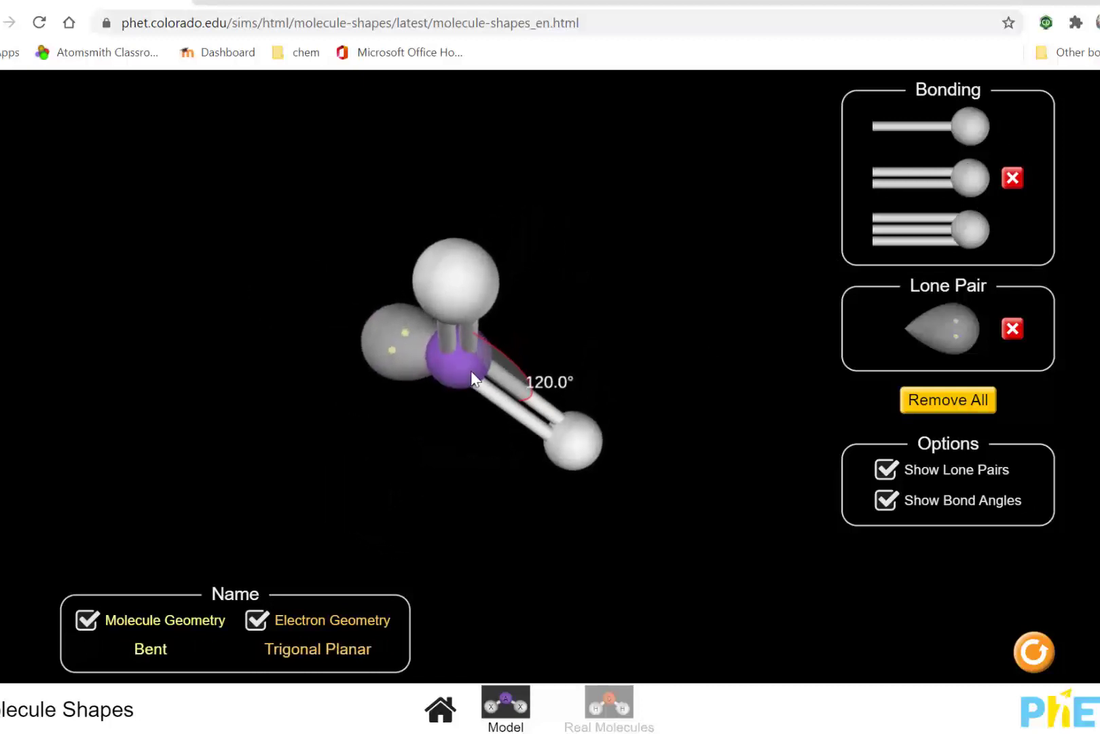
# Rotate the bent molecule to inspect the lone pair and its 120.0° bond angle.
pyautogui.moveTo(474, 377); pyautogui.dragTo(545, 371)
pyautogui.moveTo(460, 363); pyautogui.dragTo(585, 349)
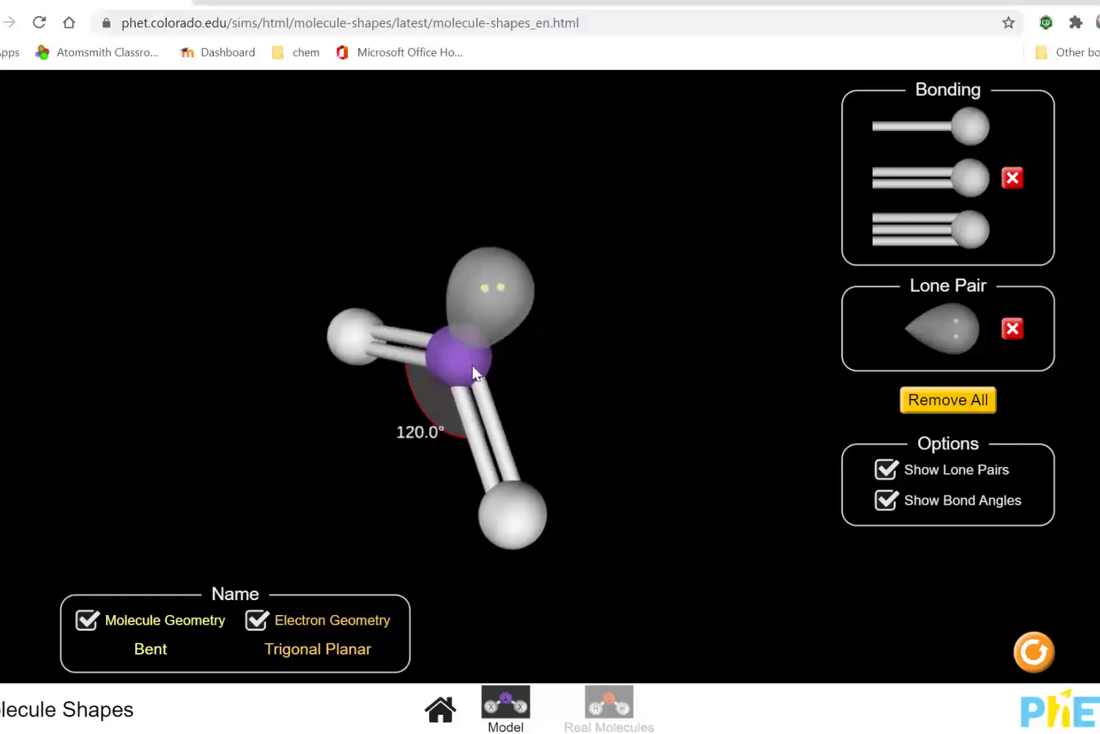
pyautogui.moveTo(472, 365); pyautogui.dragTo(474, 338)
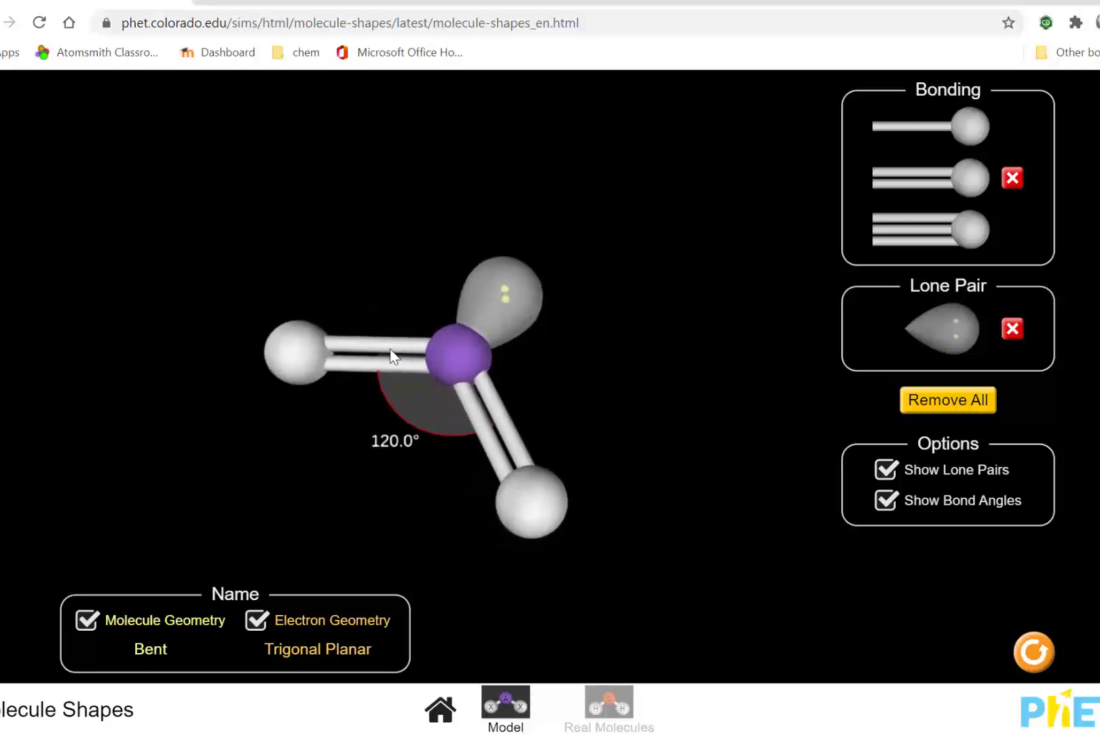
pyautogui.moveTo(445, 355); pyautogui.dragTo(455, 326)
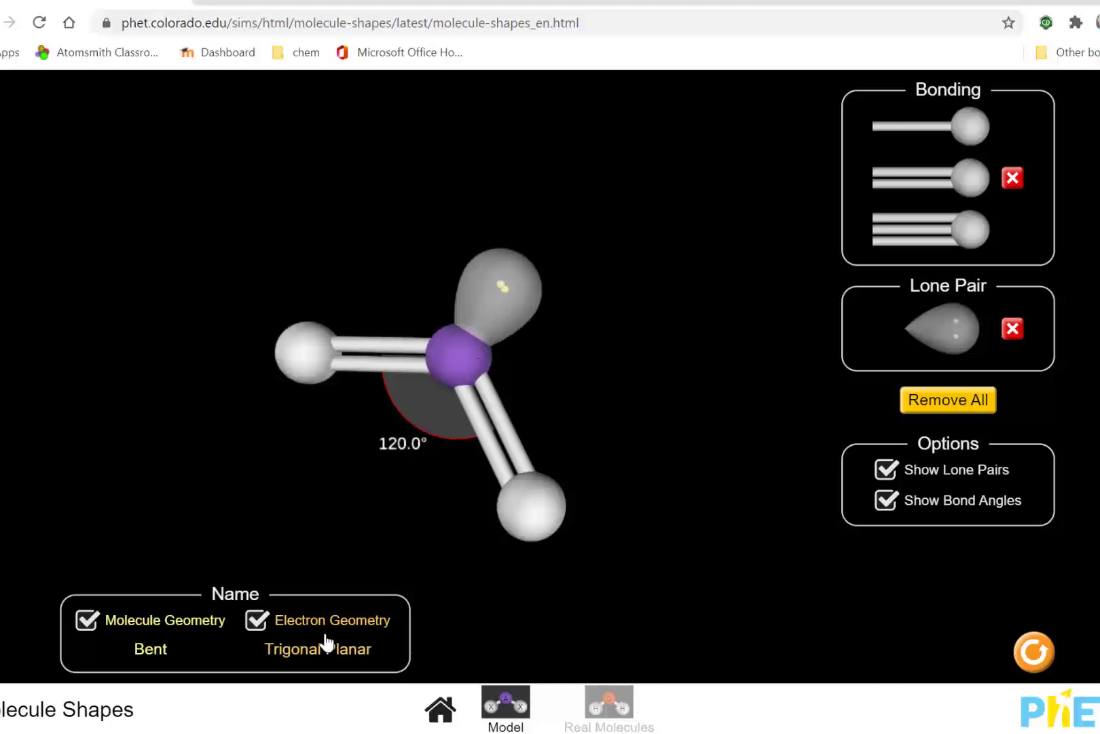
pyautogui.moveTo(460, 367); pyautogui.dragTo(416, 395)
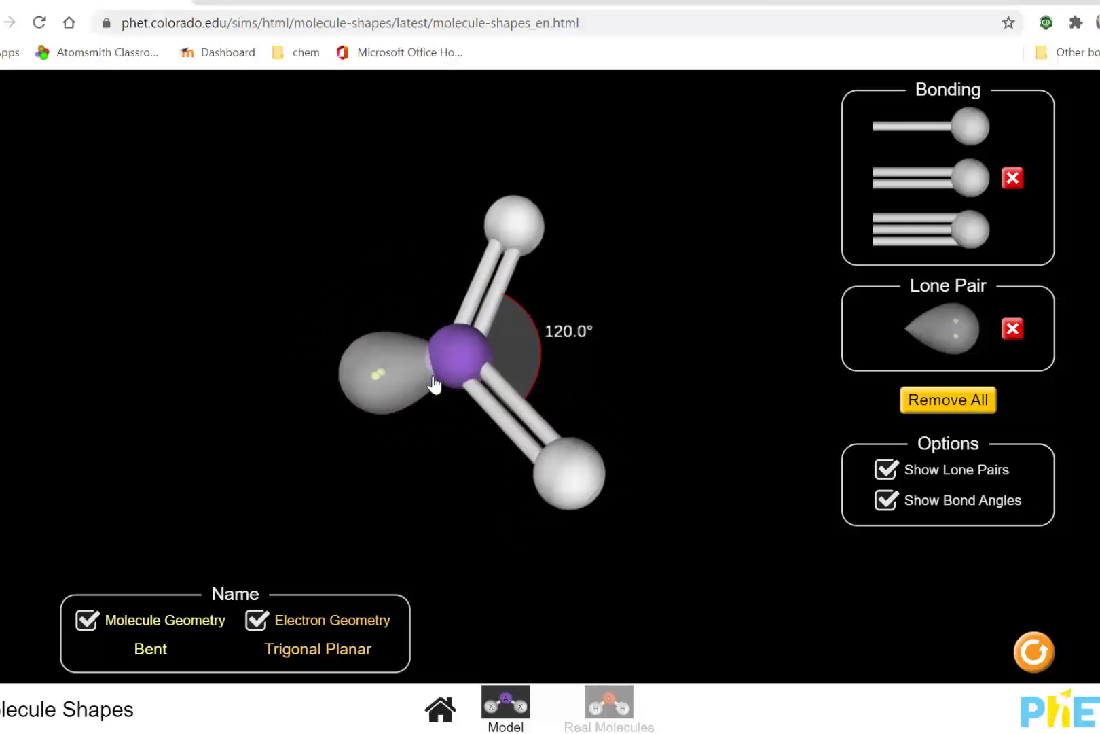
pyautogui.moveTo(456, 369); pyautogui.dragTo(431, 368)
pyautogui.moveTo(472, 353); pyautogui.dragTo(601, 374)
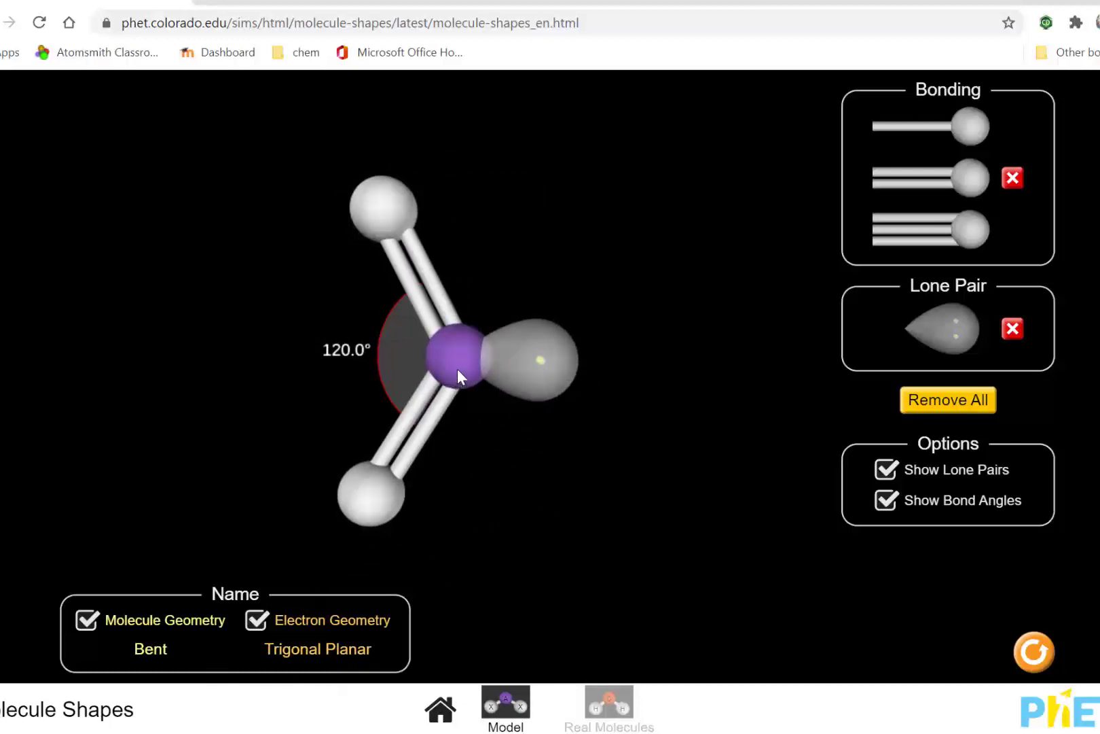
pyautogui.moveTo(457, 369); pyautogui.dragTo(330, 251)
pyautogui.moveTo(491, 408); pyautogui.dragTo(382, 309)
pyautogui.moveTo(513, 362); pyautogui.dragTo(401, 313)
pyautogui.moveTo(467, 370); pyautogui.dragTo(476, 351)
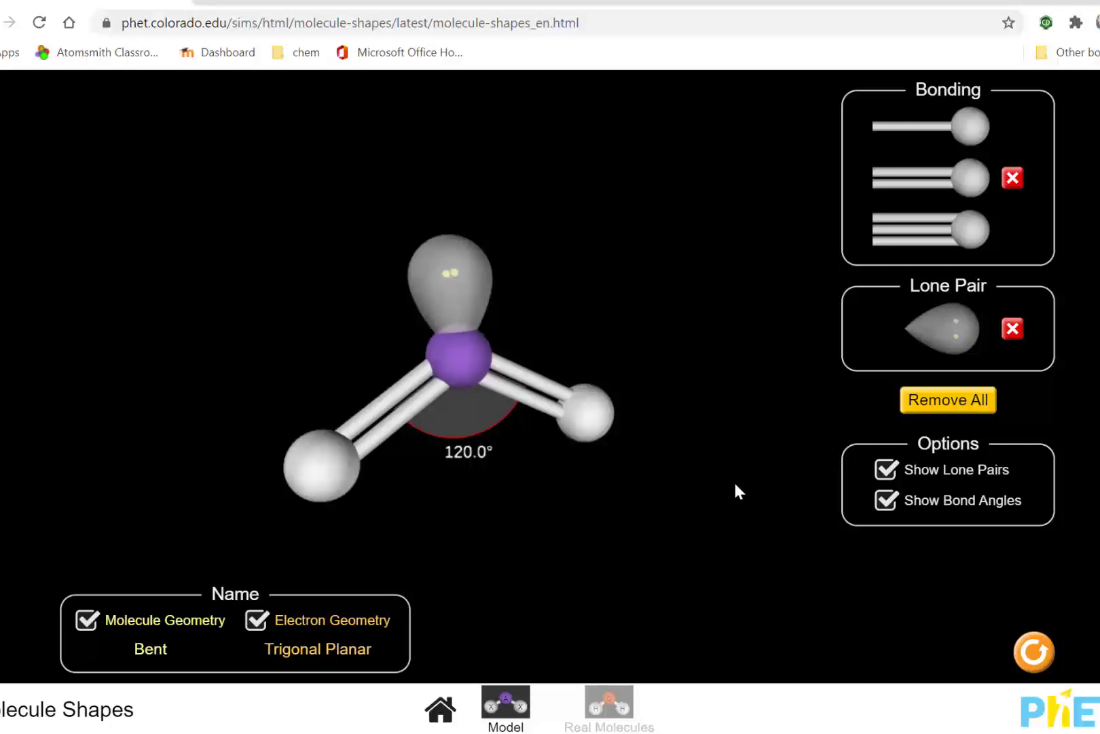
# Hide the lone pair via Show Lone Pairs and rotate the molecule nearly edge-on.
pyautogui.click(885, 469)
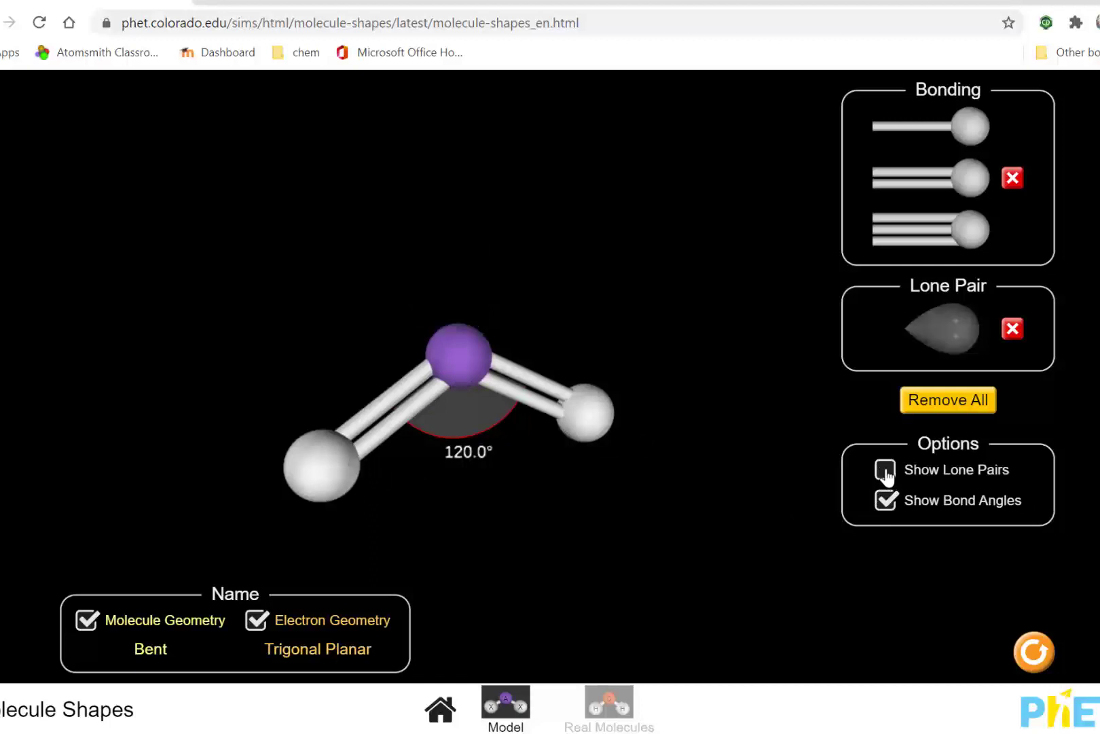
pyautogui.moveTo(462, 354); pyautogui.dragTo(479, 426)
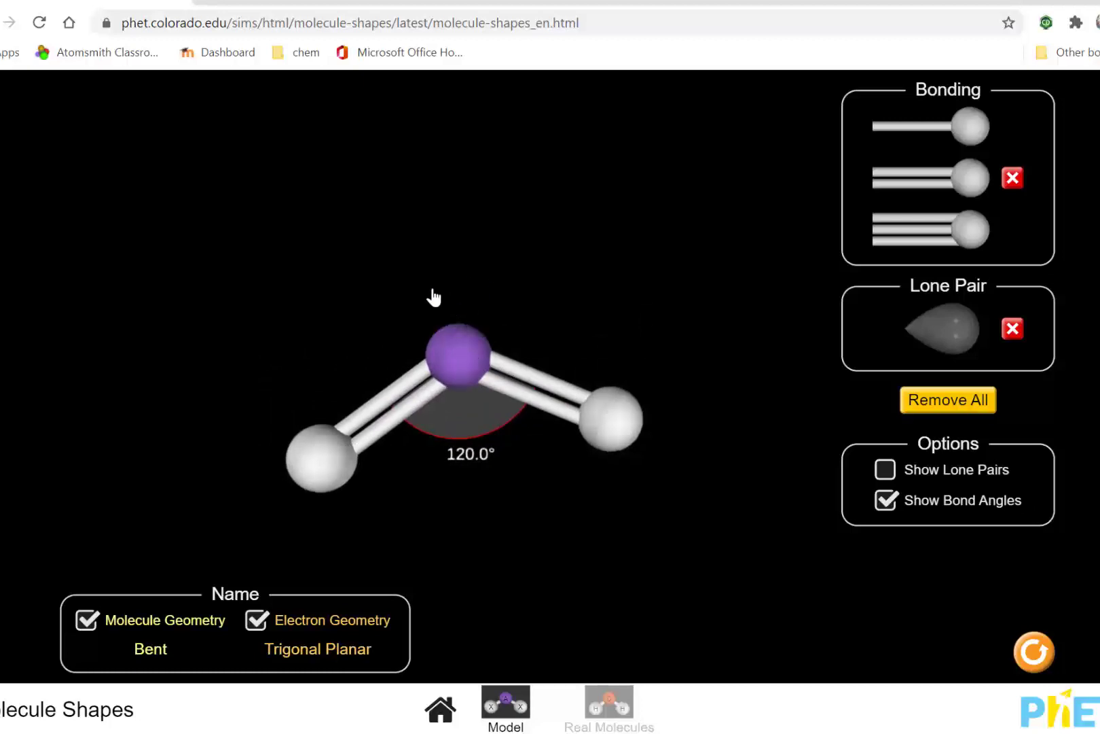
pyautogui.moveTo(465, 356); pyautogui.dragTo(452, 316)
pyautogui.moveTo(464, 396); pyautogui.dragTo(466, 563)
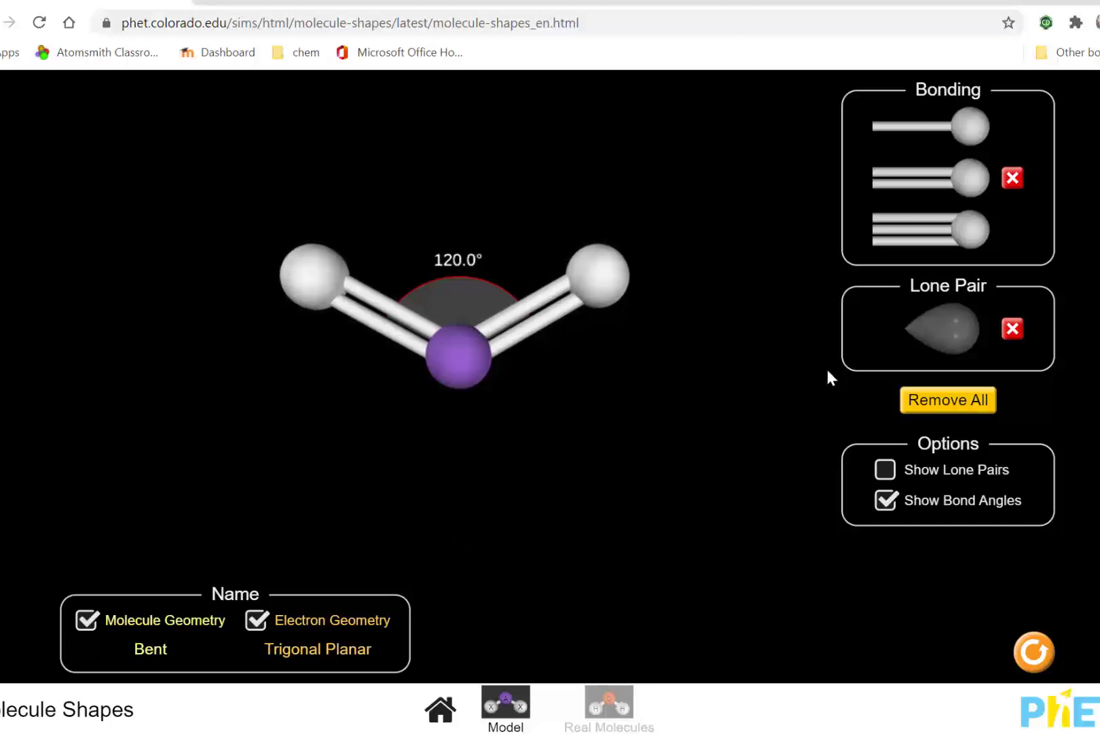
# Show the lone pair again, pull the right outer atom to test the 120.0° angle.
pyautogui.click(885, 470)
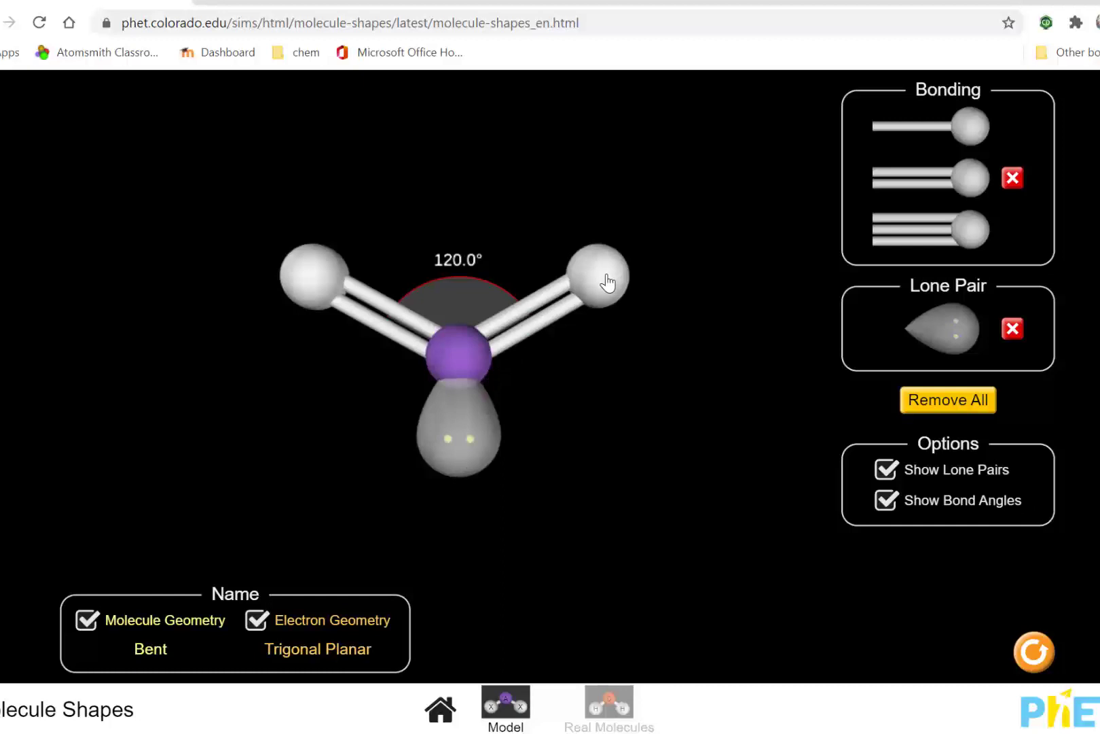
pyautogui.moveTo(608, 282); pyautogui.dragTo(600, 261)
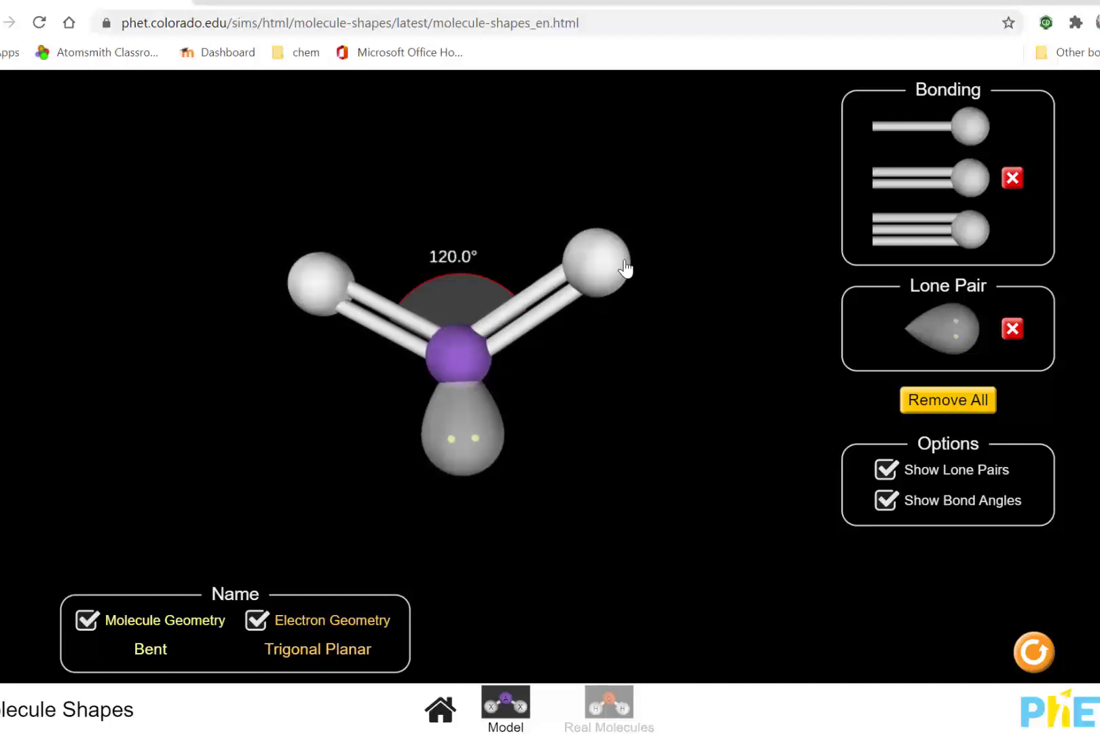
pyautogui.moveTo(611, 263); pyautogui.dragTo(528, 216)
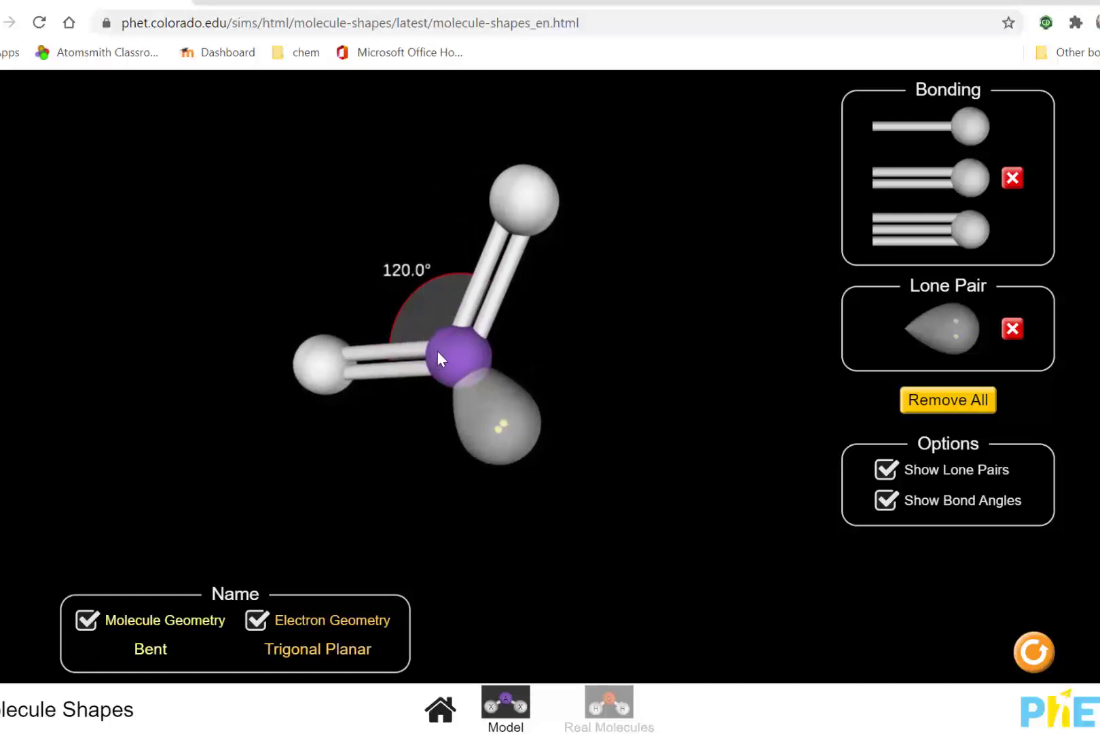
pyautogui.moveTo(437, 351); pyautogui.dragTo(536, 327)
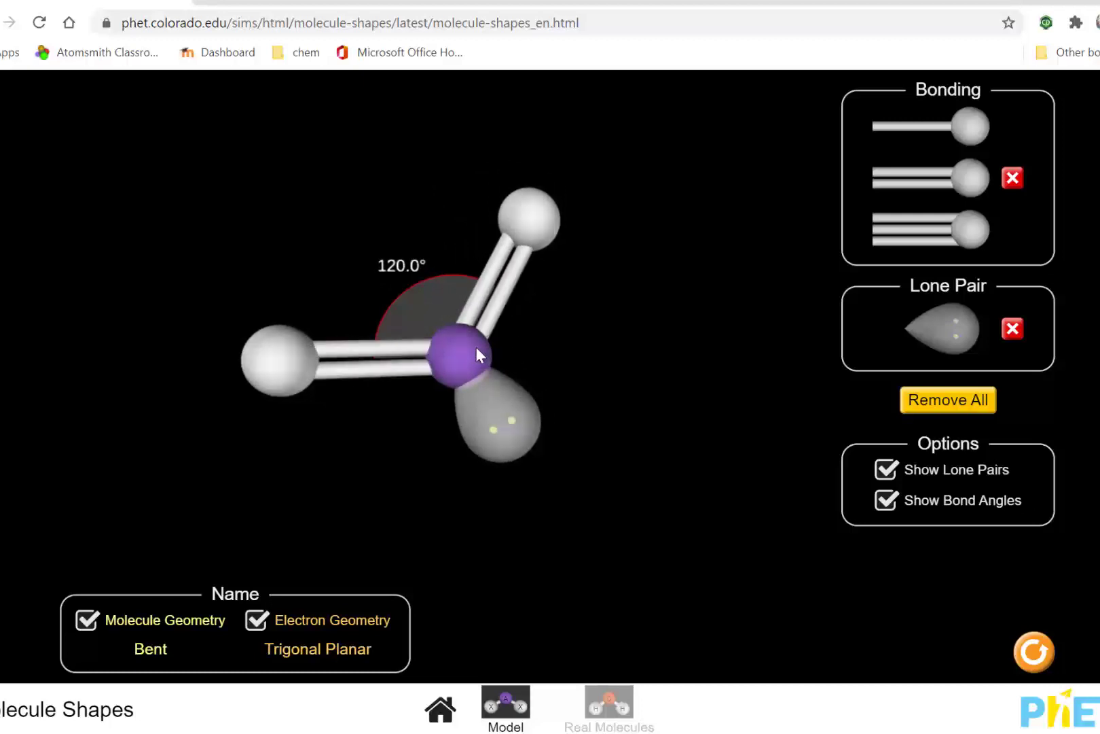